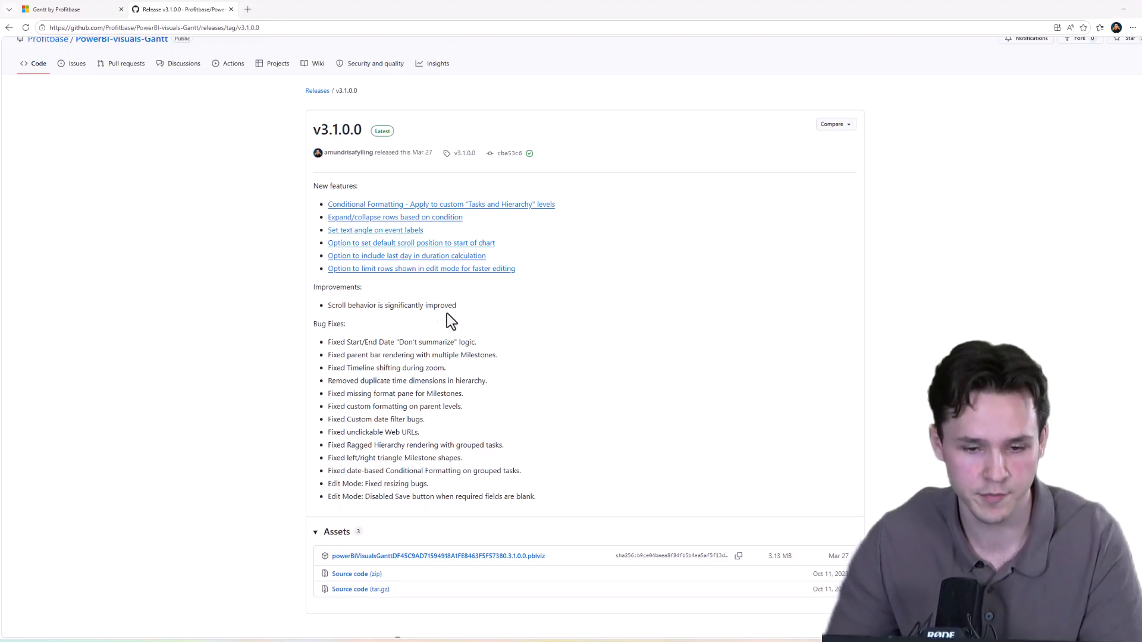
# Step: Review the v3.1.0.0 release notes, highlighting the improvements section
pyautogui.moveTo(463, 305); pyautogui.dragTo(392, 296)
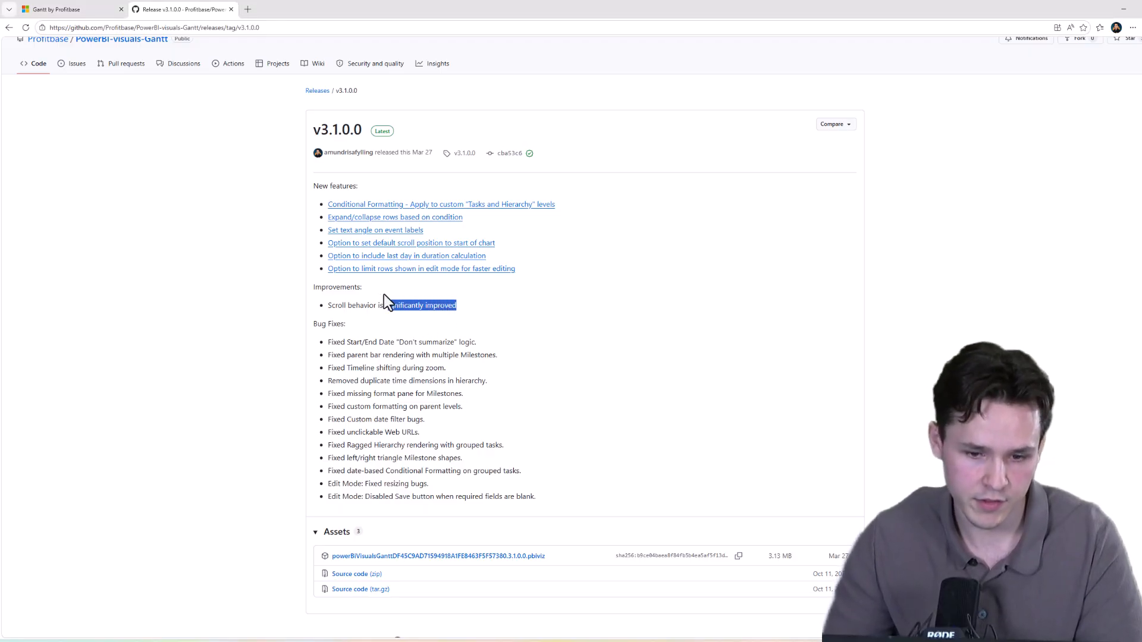
pyautogui.moveTo(319, 305); pyautogui.dragTo(319, 290)
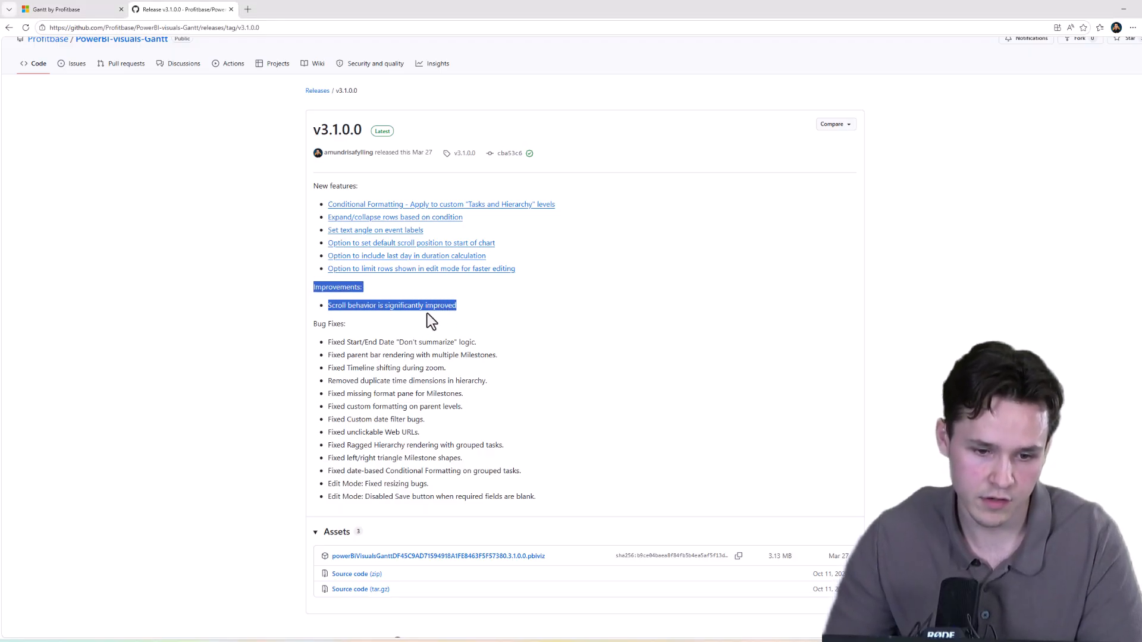
pyautogui.click(463, 313)
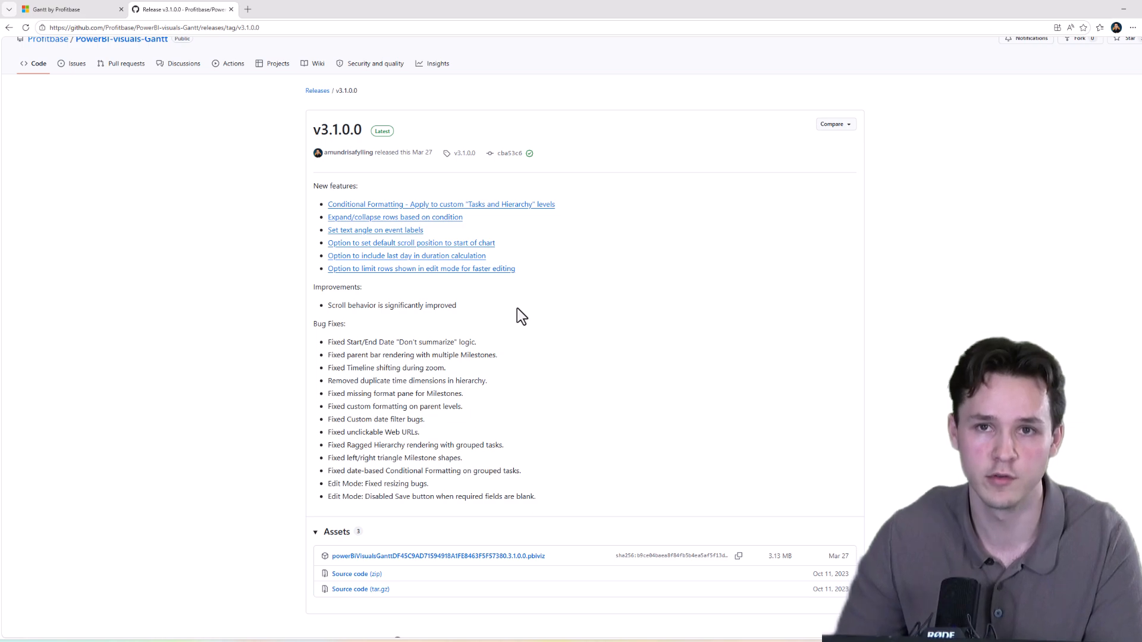
# Step: Switch to the Gantt report and open the Gantt visual in edit mode
pyautogui.click(67, 9)
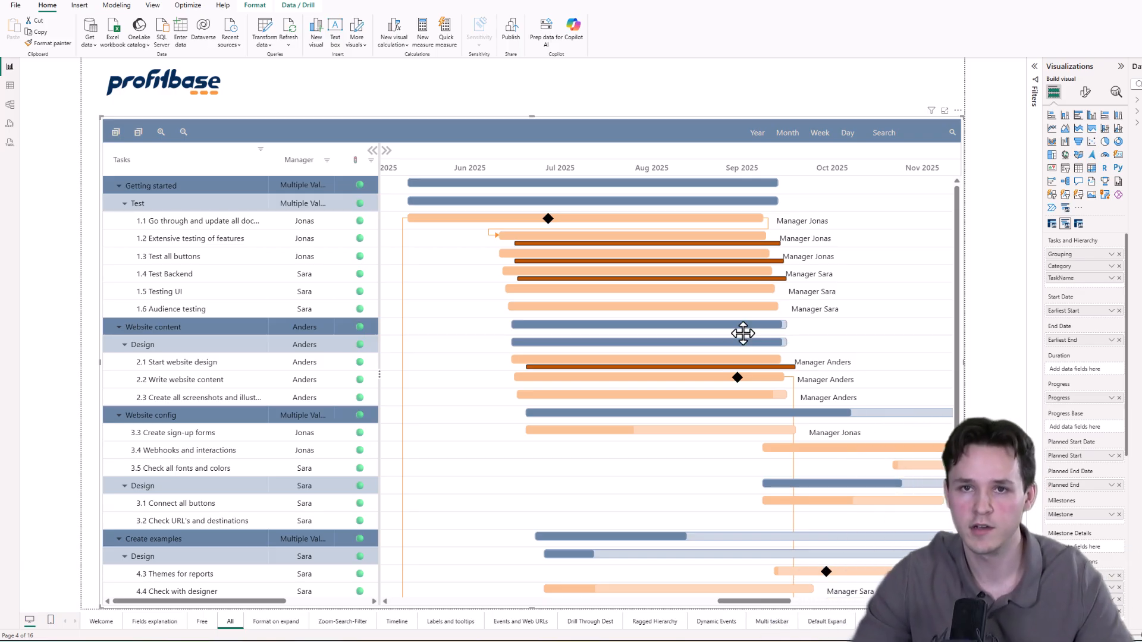
pyautogui.moveTo(740, 427)
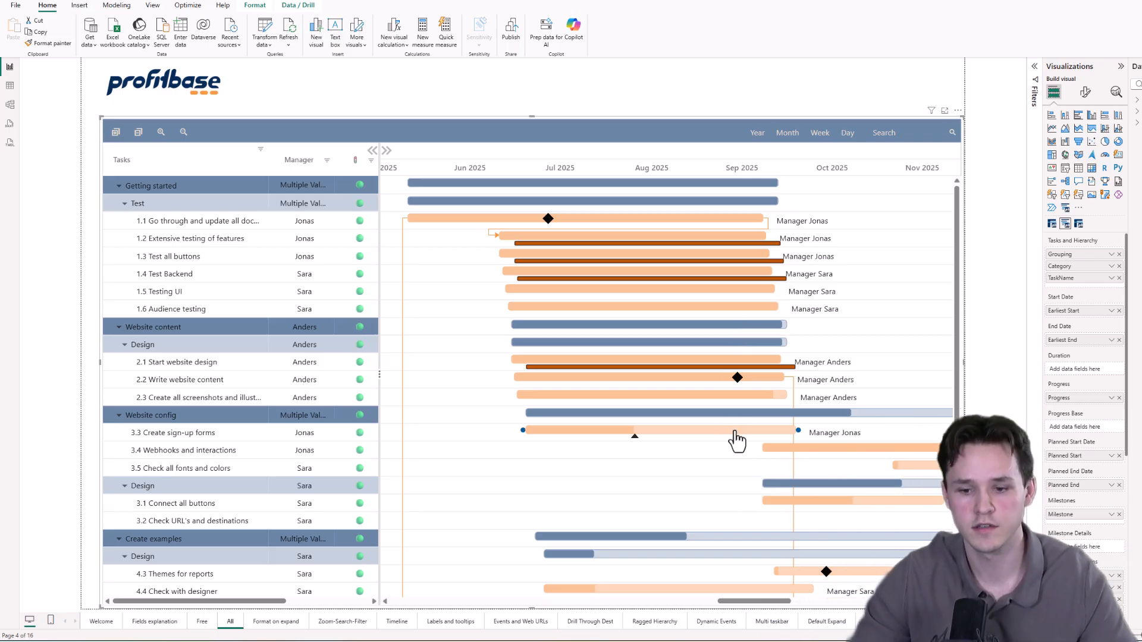
pyautogui.click(959, 111)
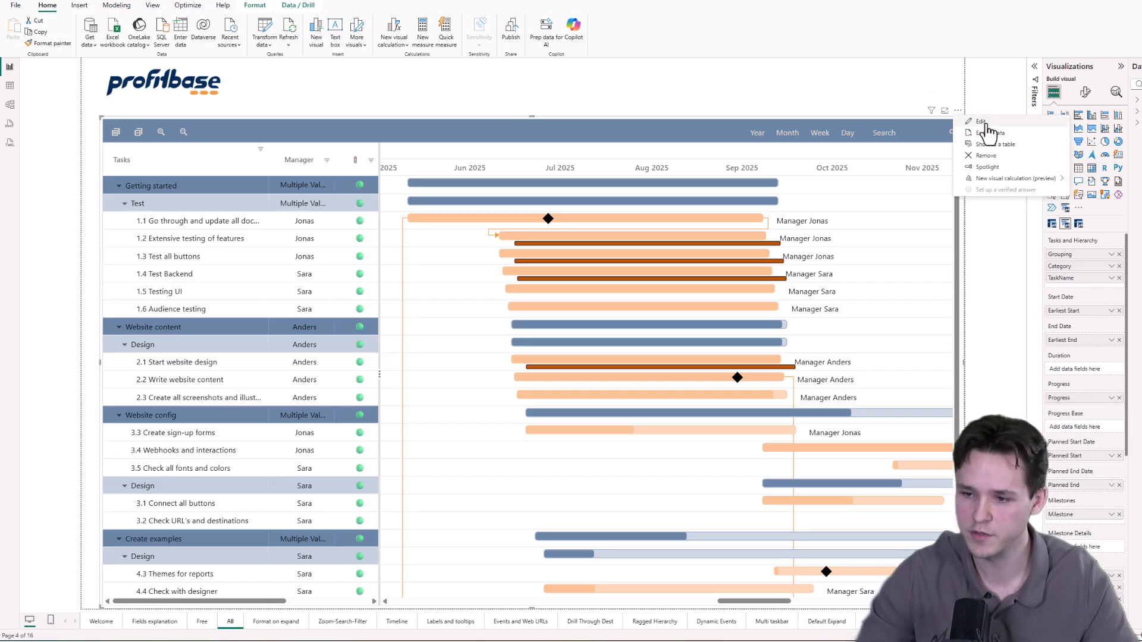
pyautogui.click(985, 122)
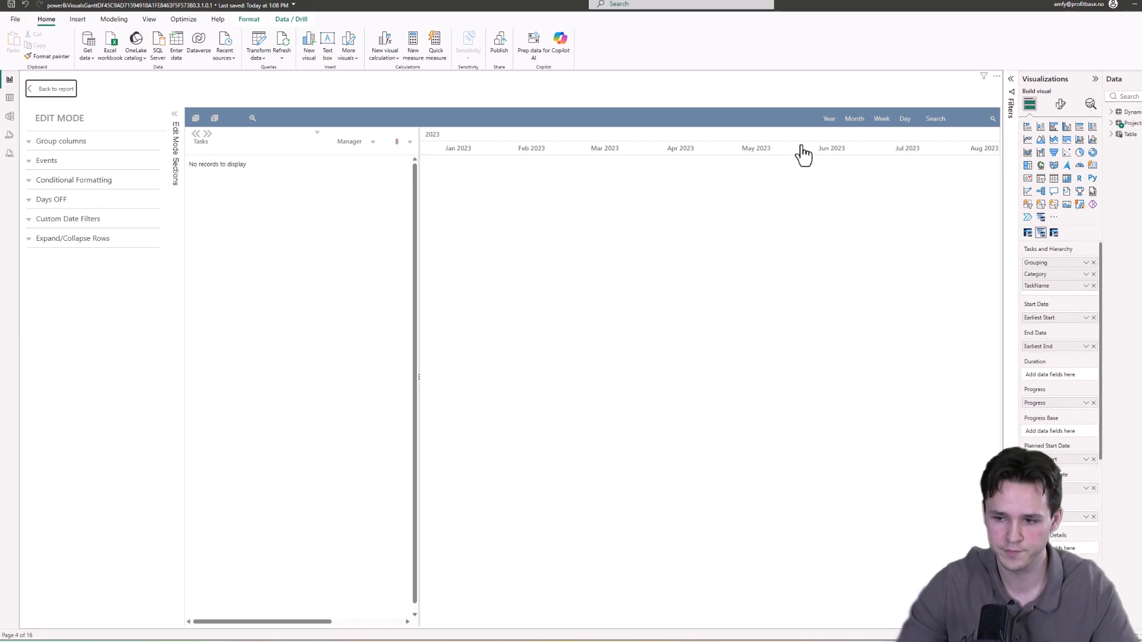
# Step: Add a new conditional formatting rule named Multiple Values warning for the Parent hierarchy level
pyautogui.click(31, 185)
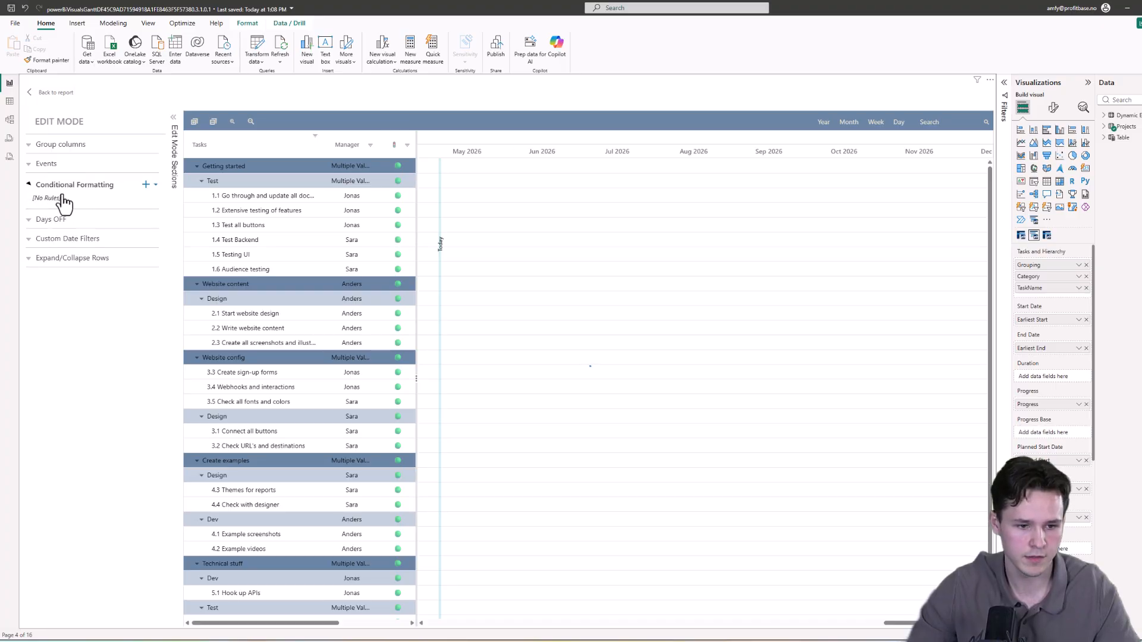
pyautogui.click(153, 191)
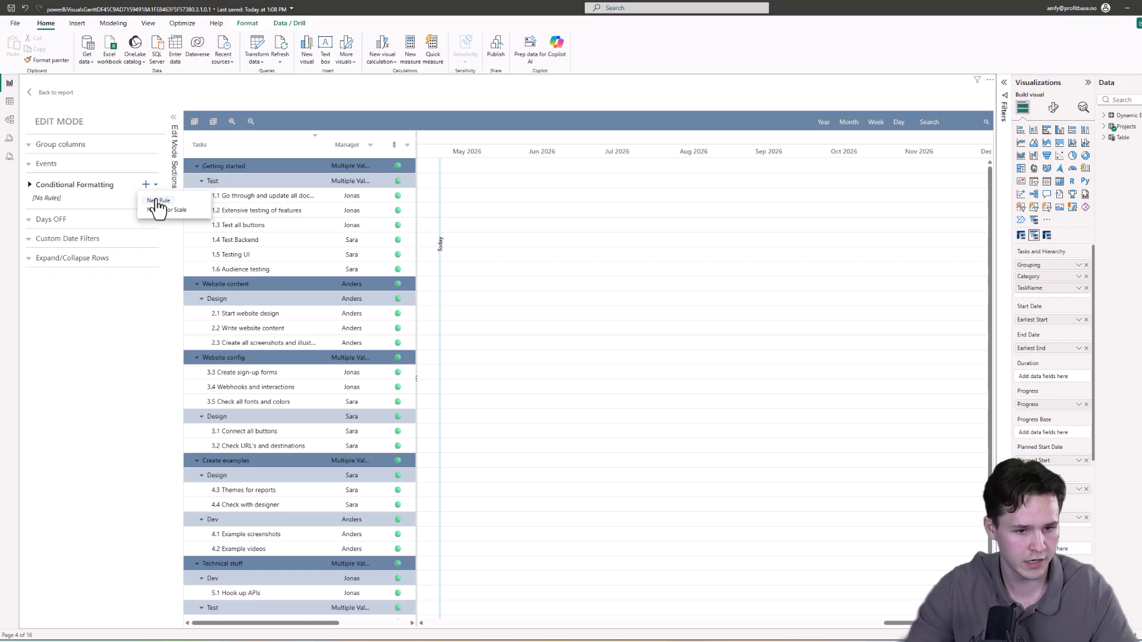
pyautogui.click(159, 201)
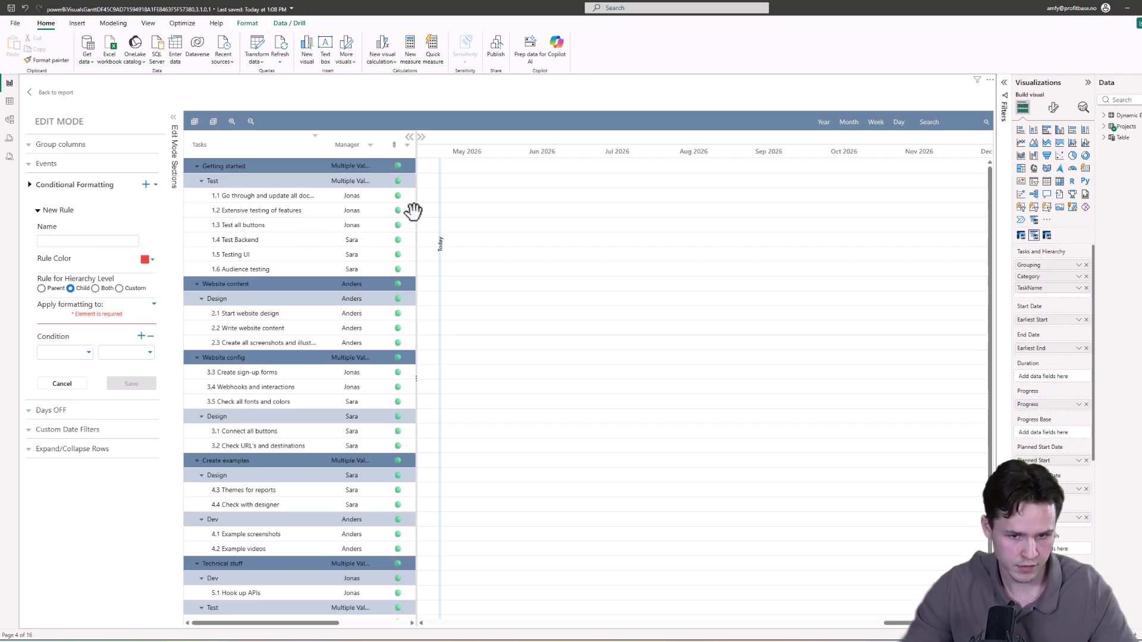
pyautogui.moveTo(417, 153); pyautogui.dragTo(750, 160)
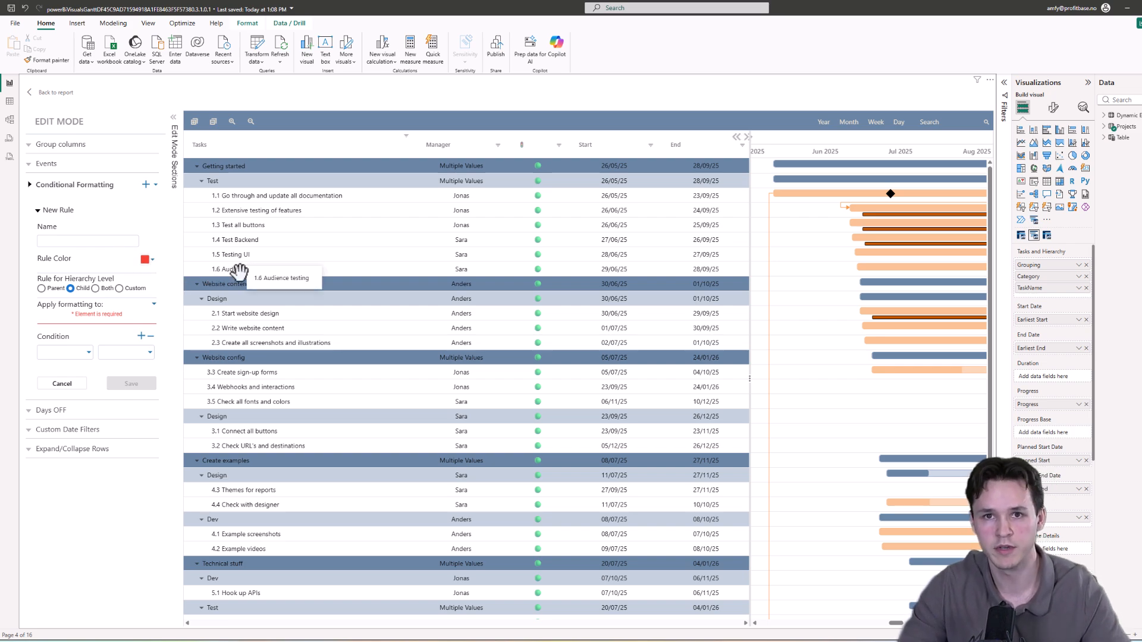
pyautogui.click(132, 242)
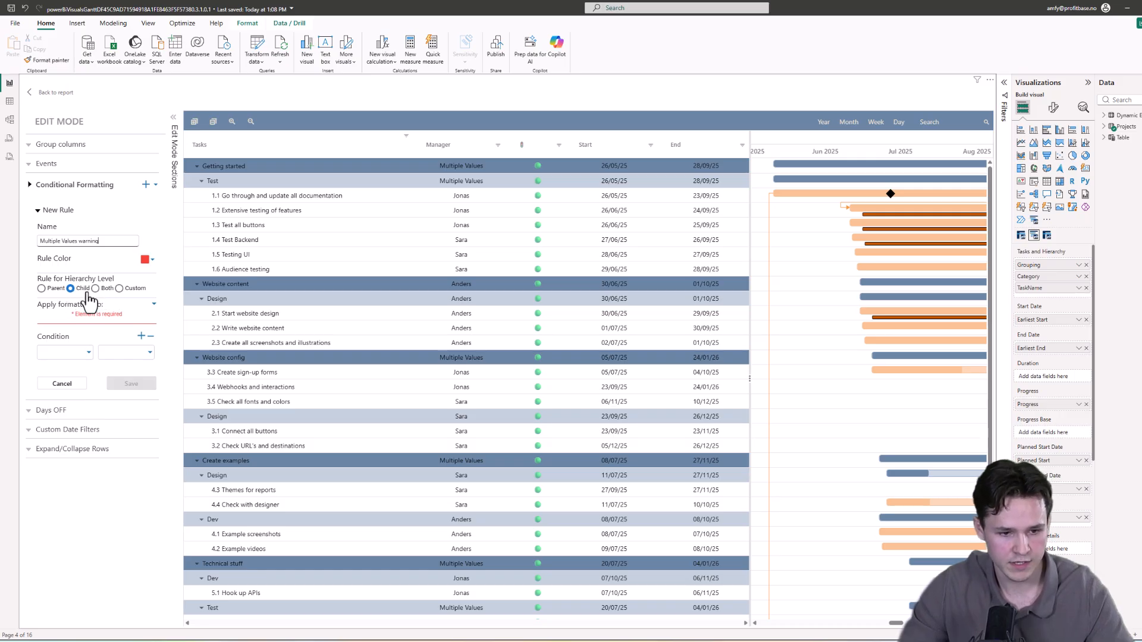
pyautogui.click(41, 289)
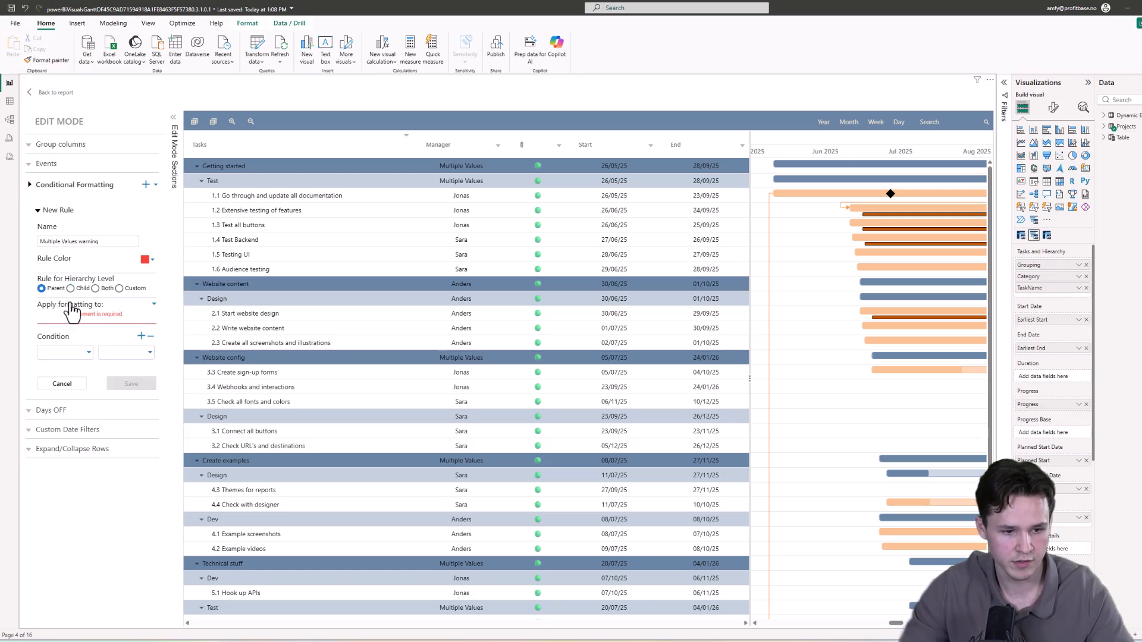
# Step: Apply the rule's formatting to the DataGrid's Manager column as background colour
pyautogui.click(91, 314)
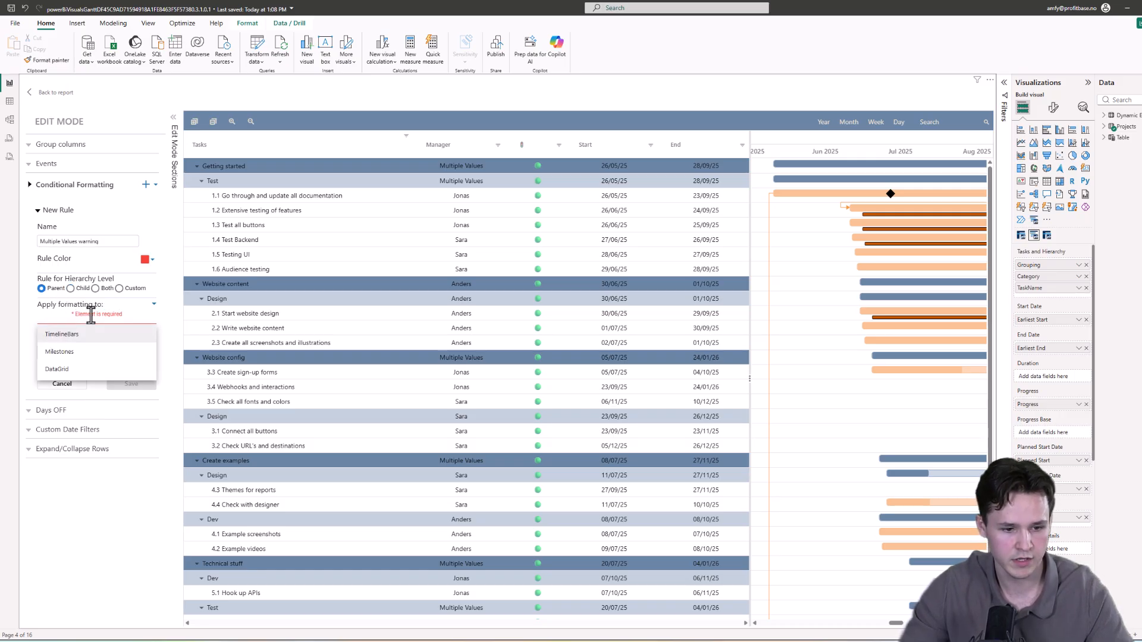
pyautogui.click(85, 370)
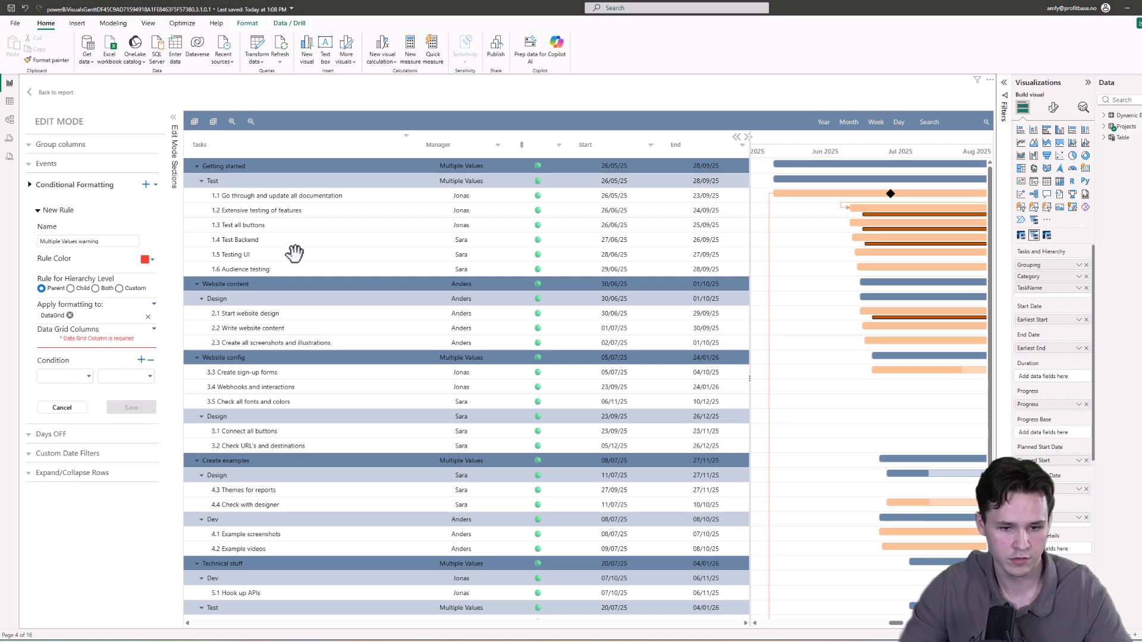
pyautogui.click(92, 331)
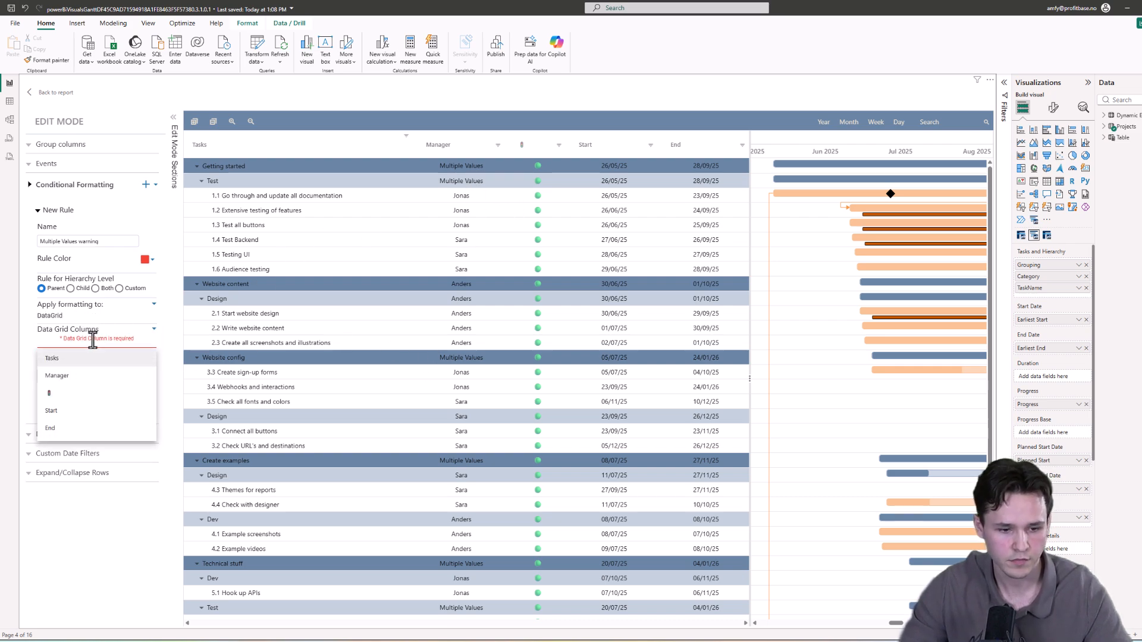
pyautogui.click(101, 380)
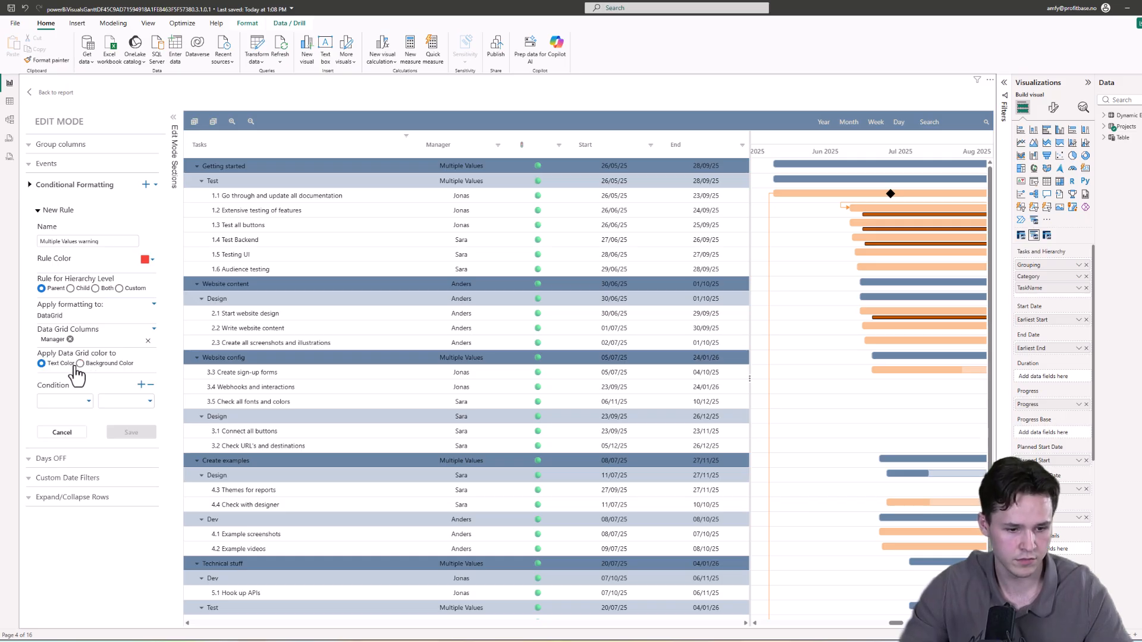
pyautogui.click(80, 363)
# Step: Set the rule condition to Manager is Multiple Values and save the rule
pyautogui.click(72, 406)
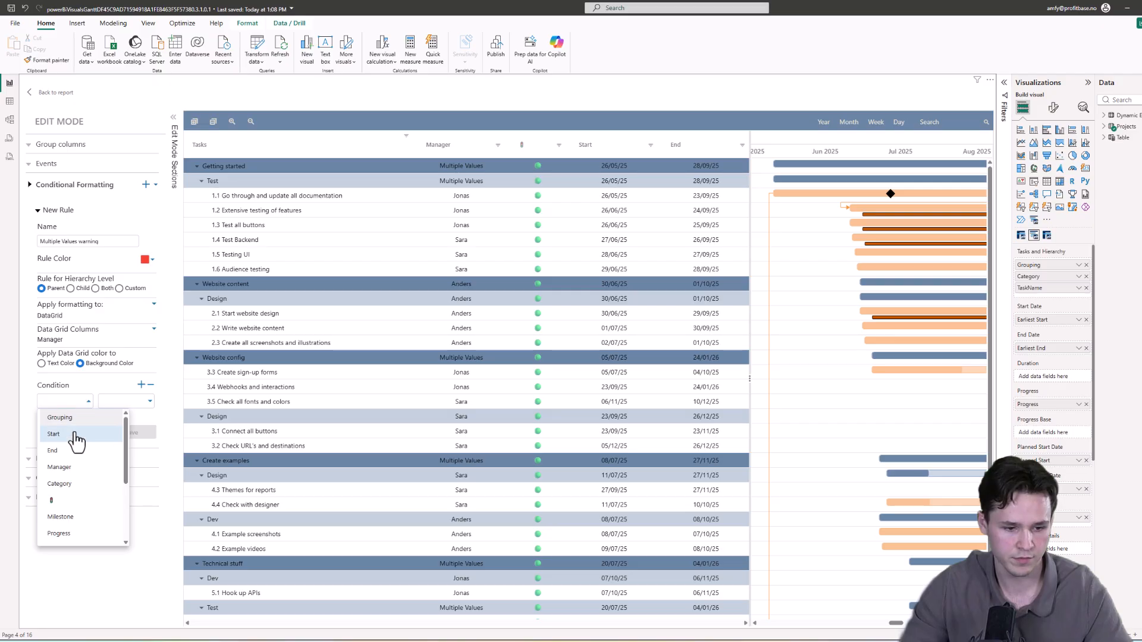
pyautogui.click(75, 468)
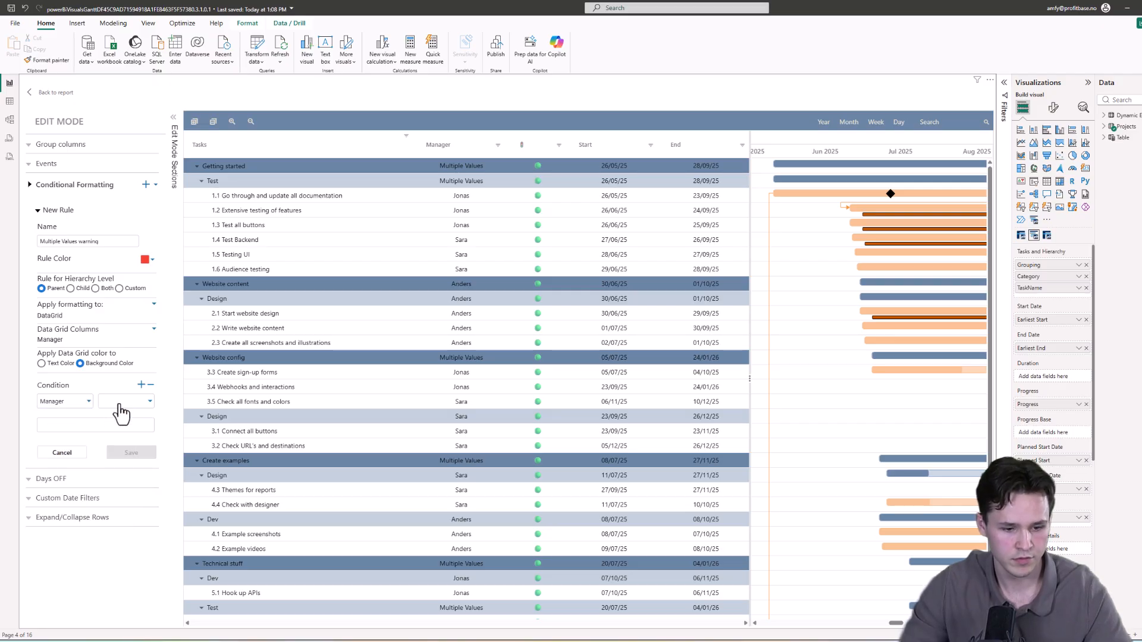
pyautogui.click(123, 402)
pyautogui.click(127, 423)
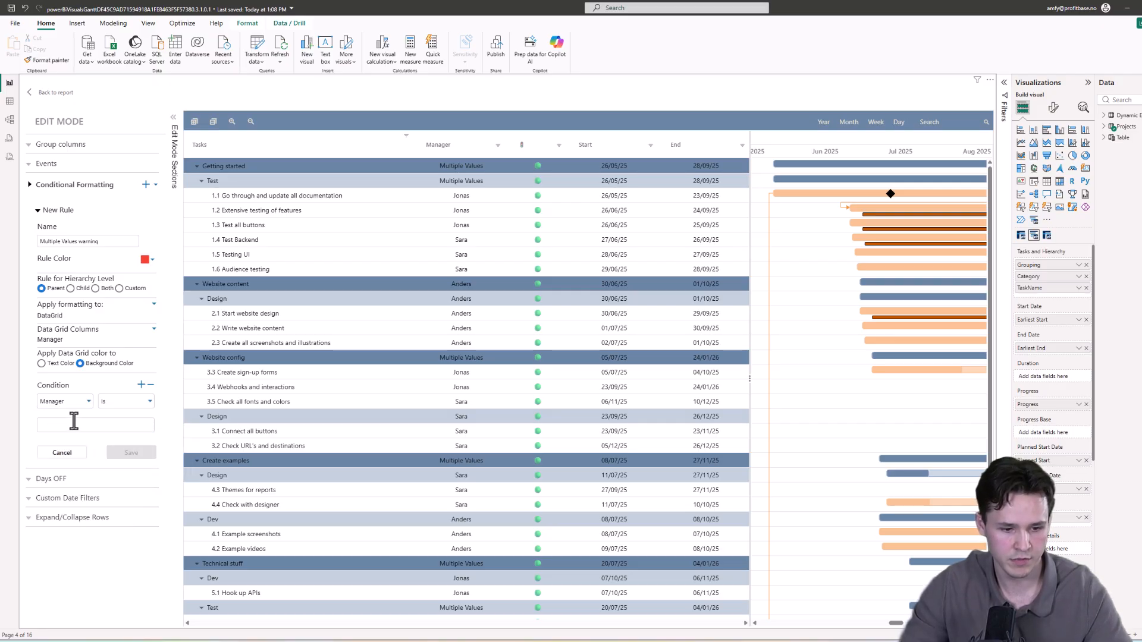
pyautogui.moveTo(75, 242); pyautogui.dragTo(35, 242)
pyautogui.hotkey('ctrl', 'c')
pyautogui.click(72, 423)
pyautogui.hotkey('ctrl', 'v')
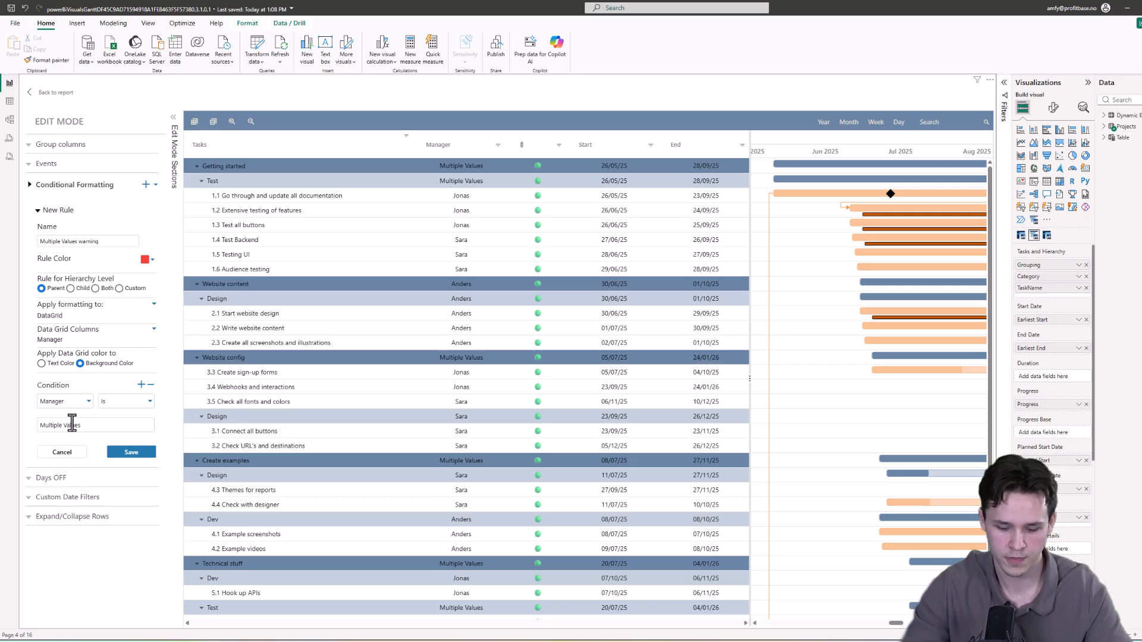
pyautogui.click(130, 454)
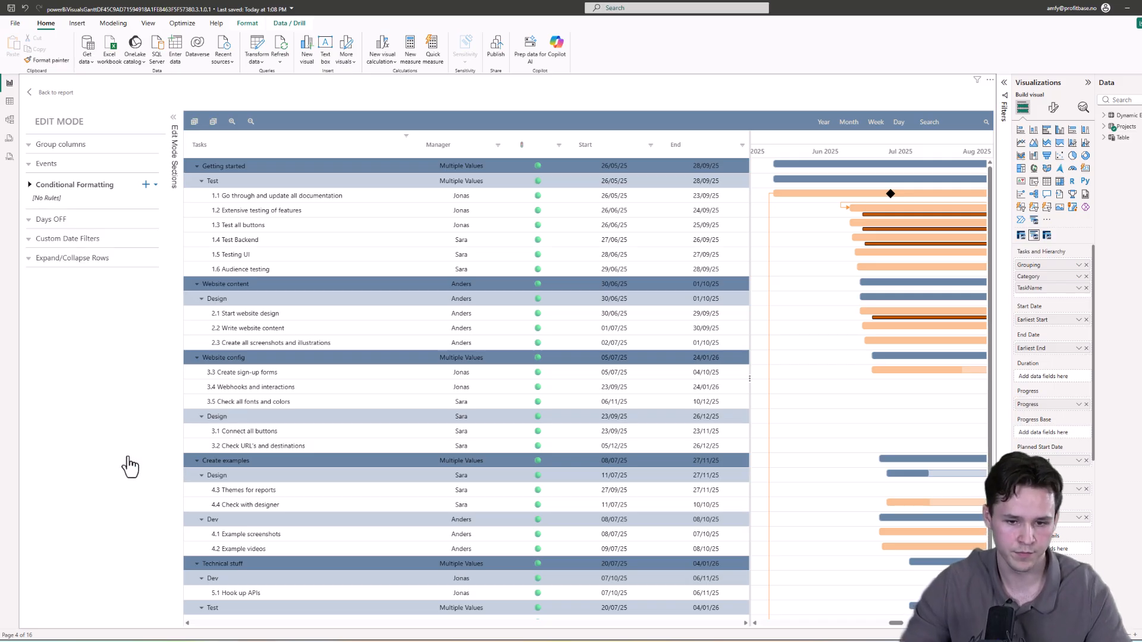
# Step: Reopen the Multiple Values warning rule and save it with the Child hierarchy level
pyautogui.moveTo(414, 262); pyautogui.dragTo(438, 254)
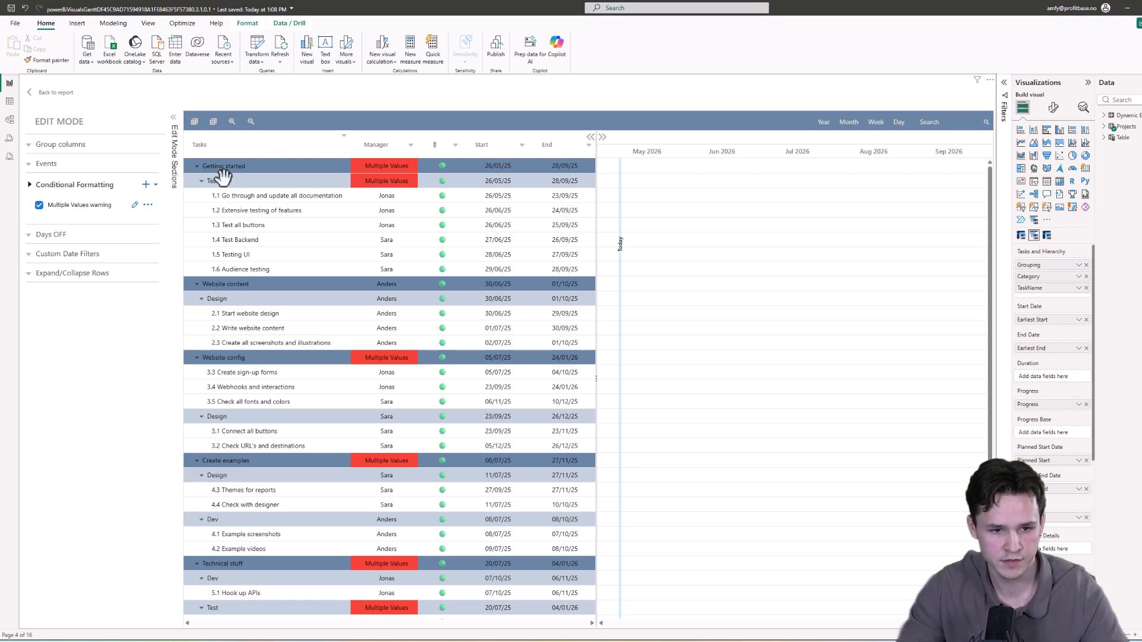
pyautogui.rightClick(243, 196)
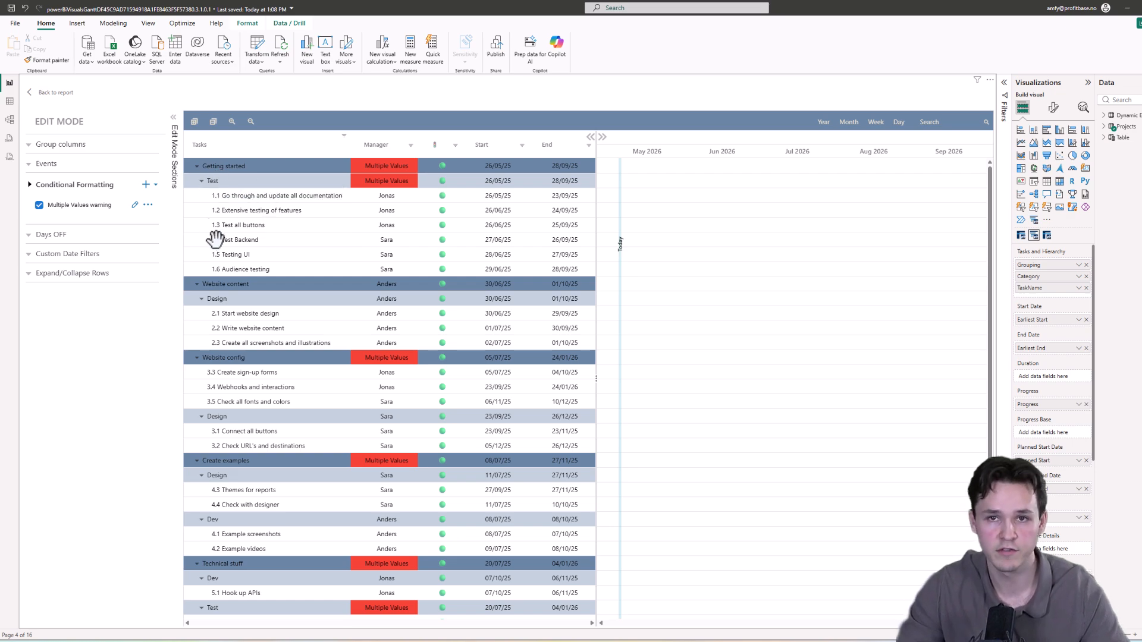
pyautogui.click(136, 206)
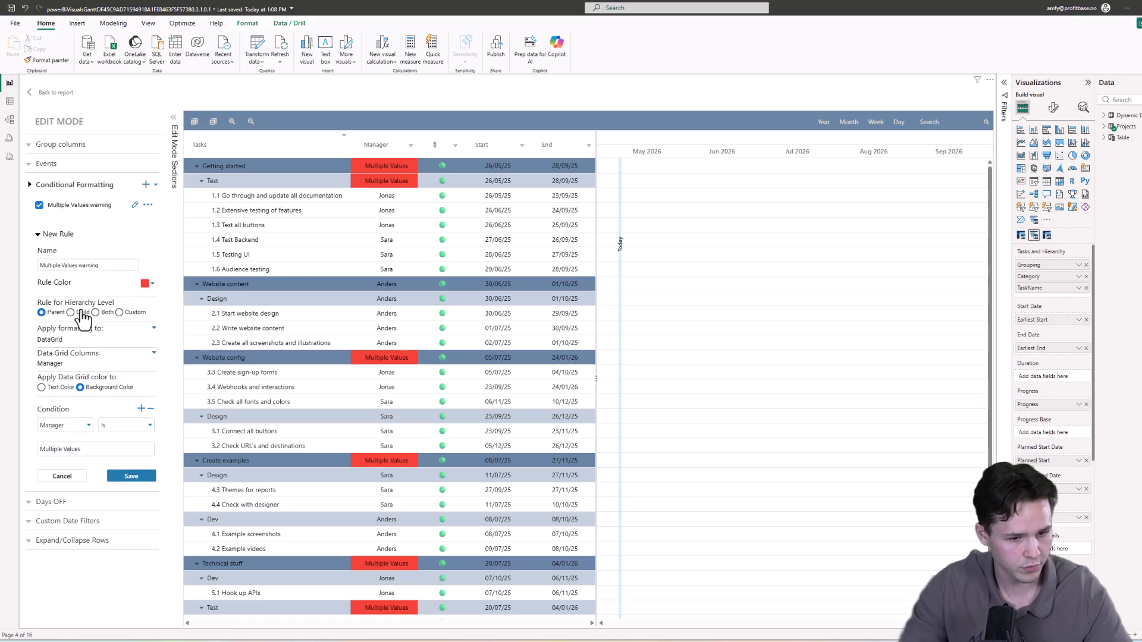
pyautogui.click(134, 477)
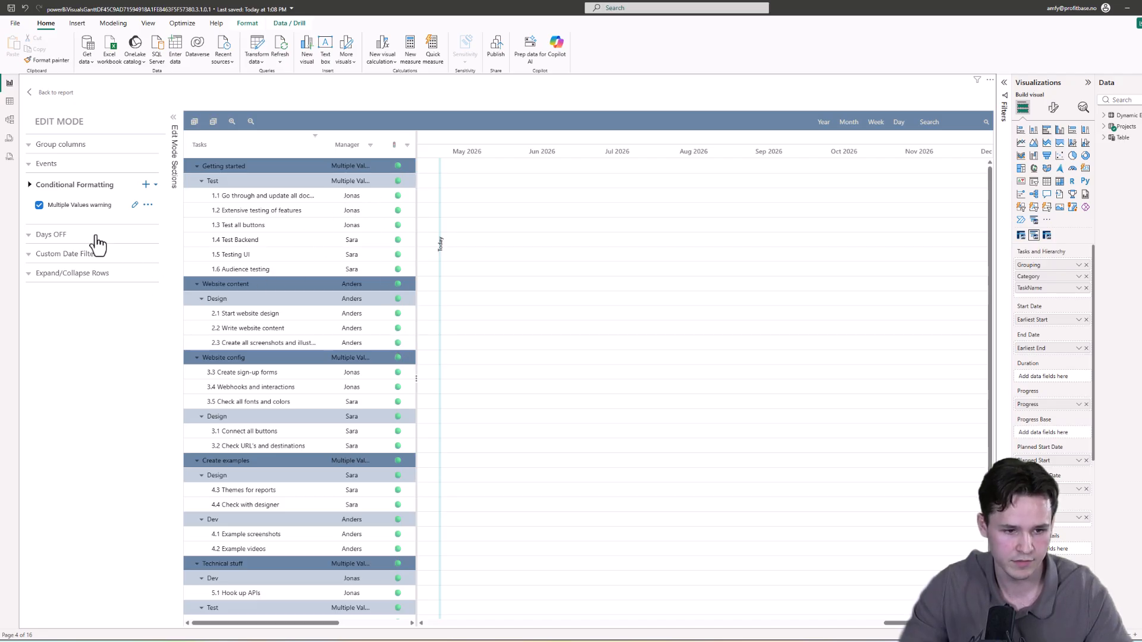
# Step: Edit the rule to use a Custom hierarchy level applied to Category, and save it
pyautogui.click(135, 205)
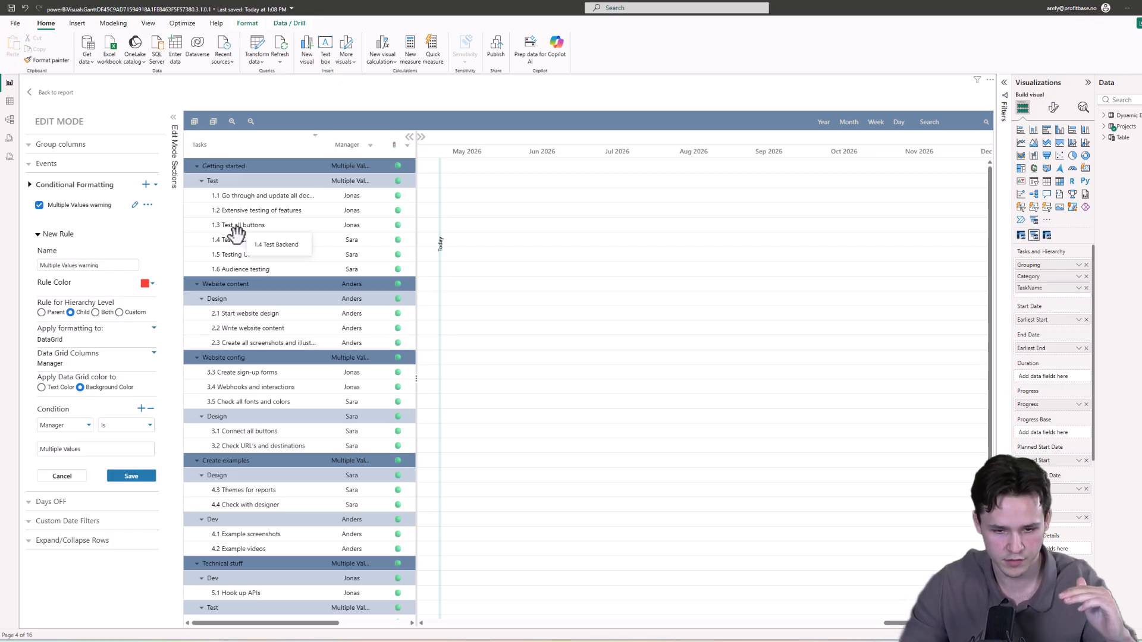
pyautogui.click(120, 313)
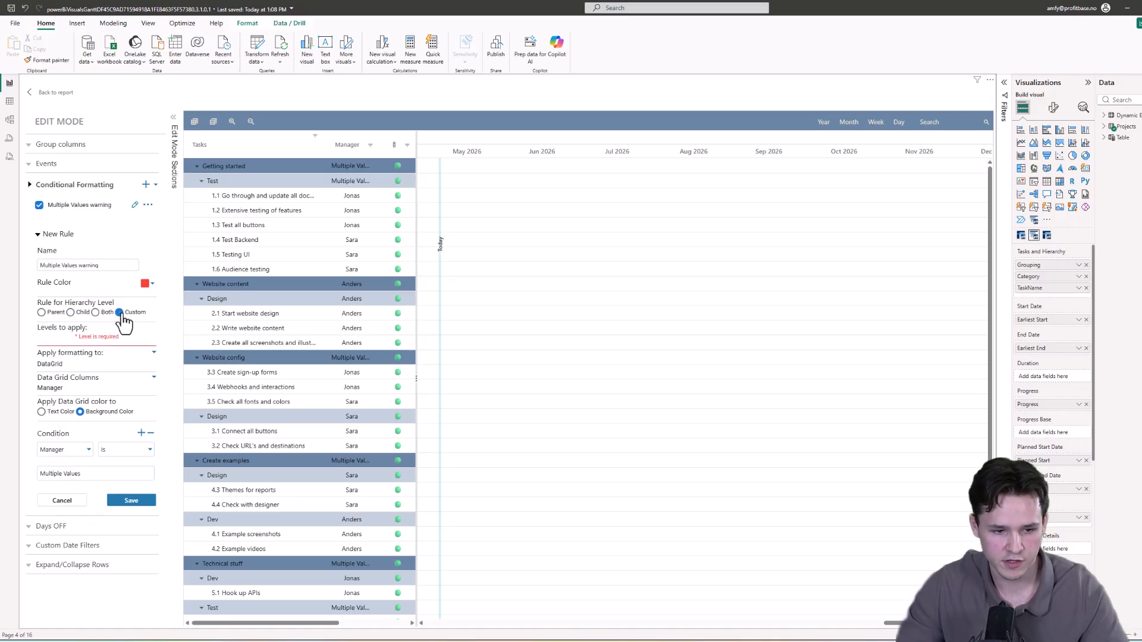
pyautogui.click(92, 340)
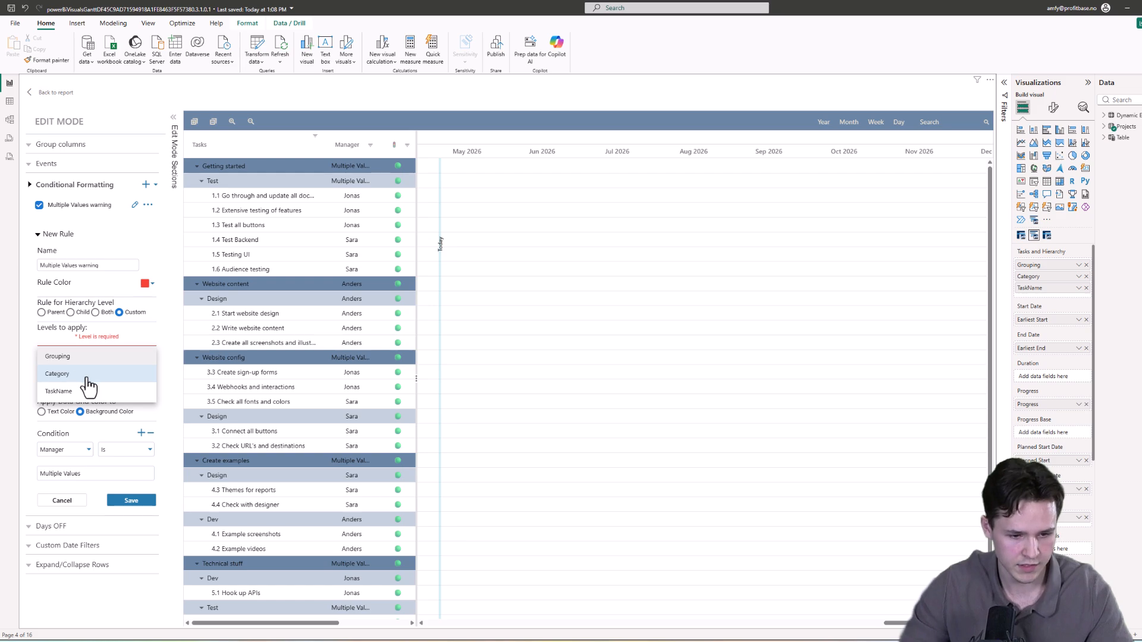
pyautogui.click(88, 376)
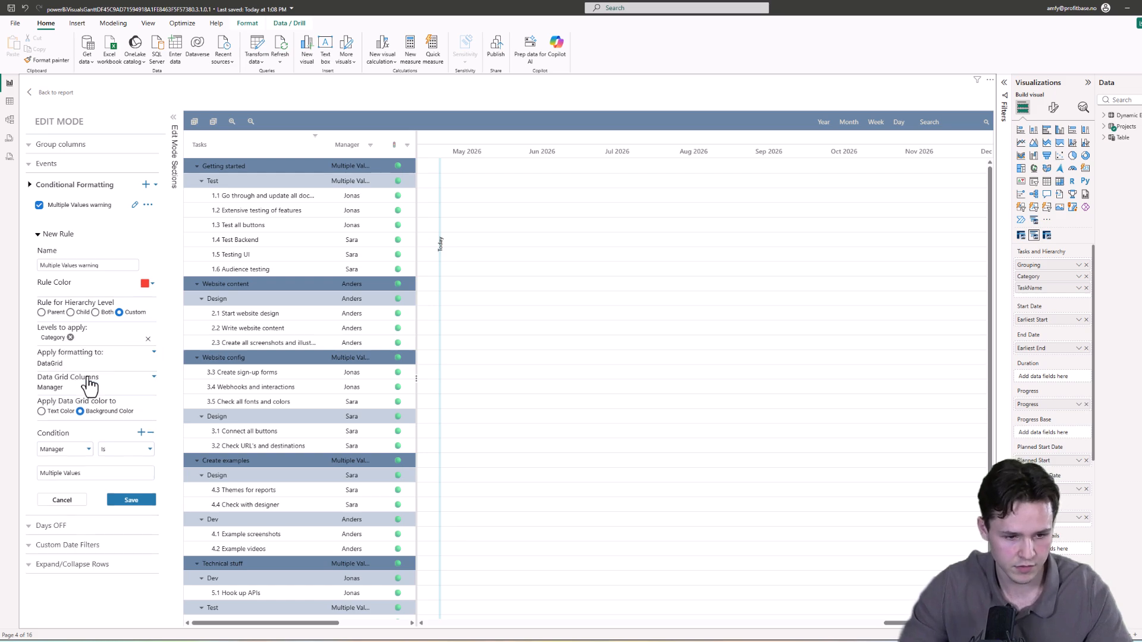
pyautogui.click(131, 500)
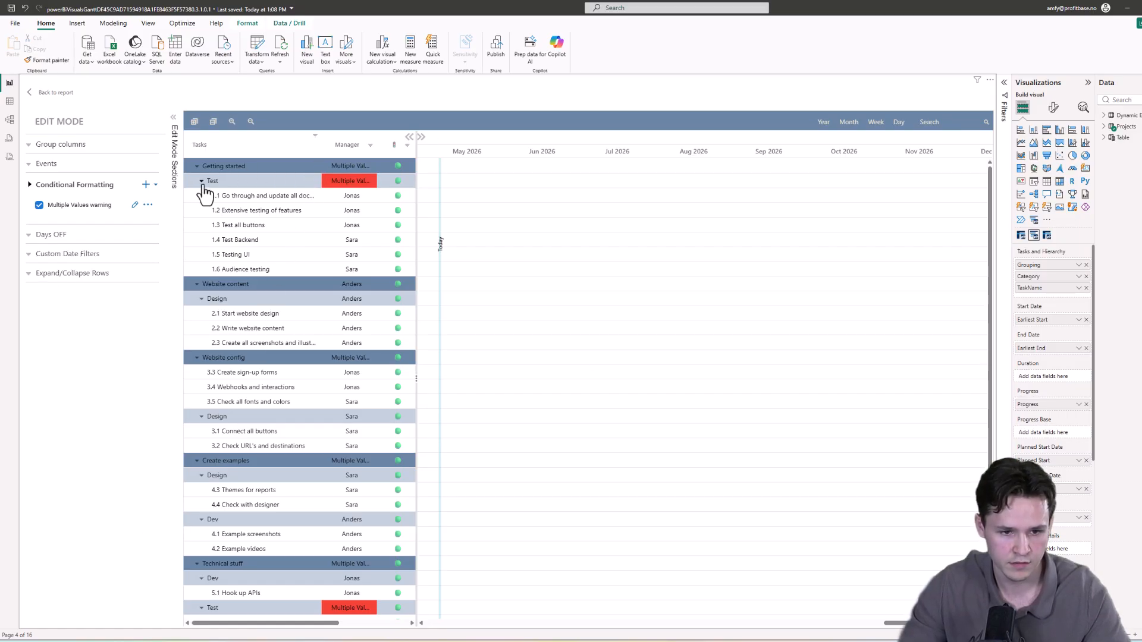
# Step: Scroll through the task grid and format pane to review which Manager cells are highlighted
pyautogui.scroll(-1, 270, 574)
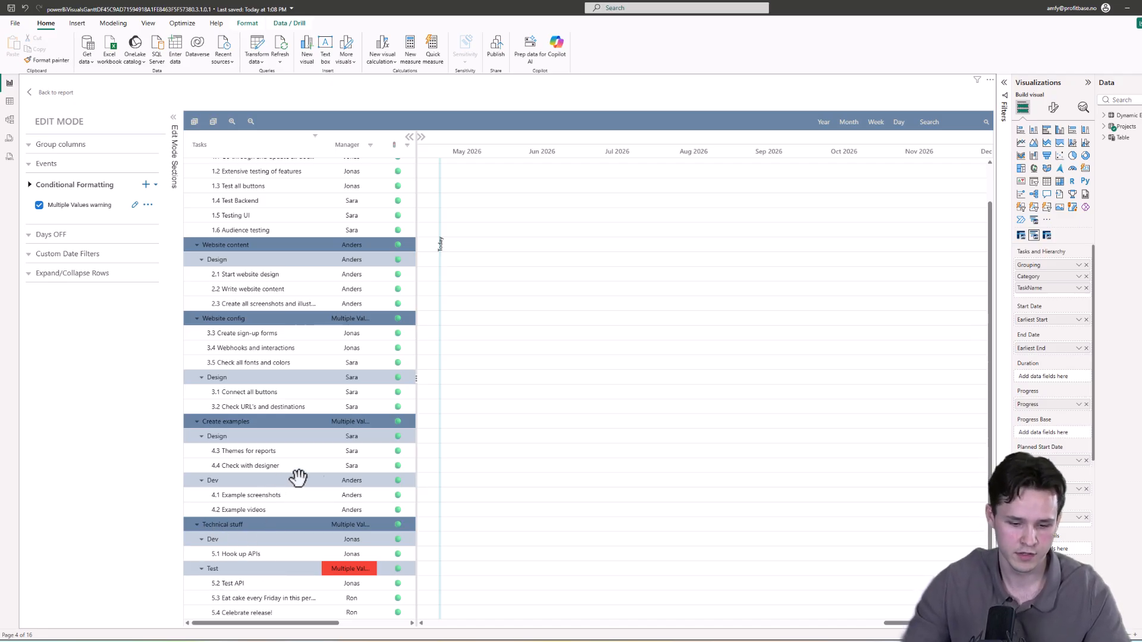
pyautogui.scroll(1, 293, 474)
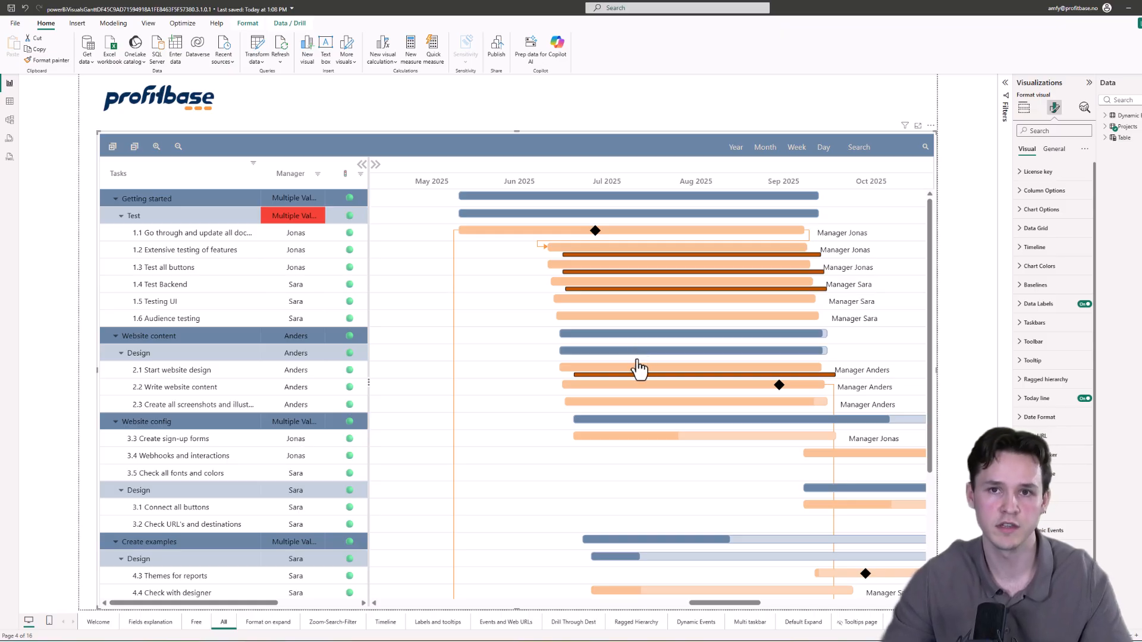
pyautogui.moveTo(811, 331)
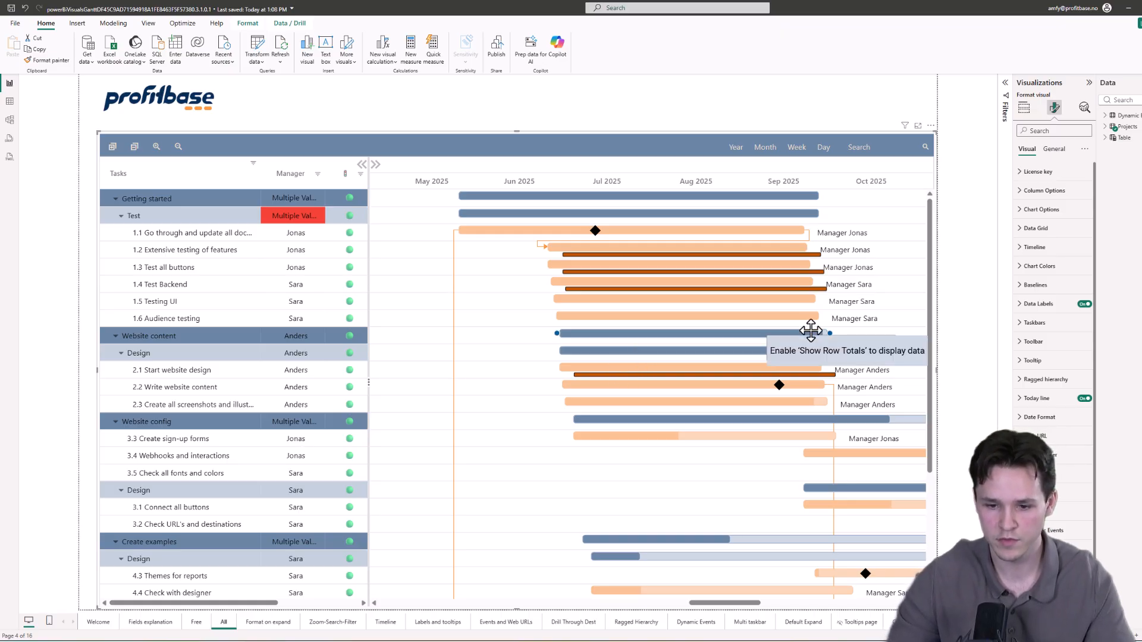
pyautogui.scroll(-1, 1051, 272)
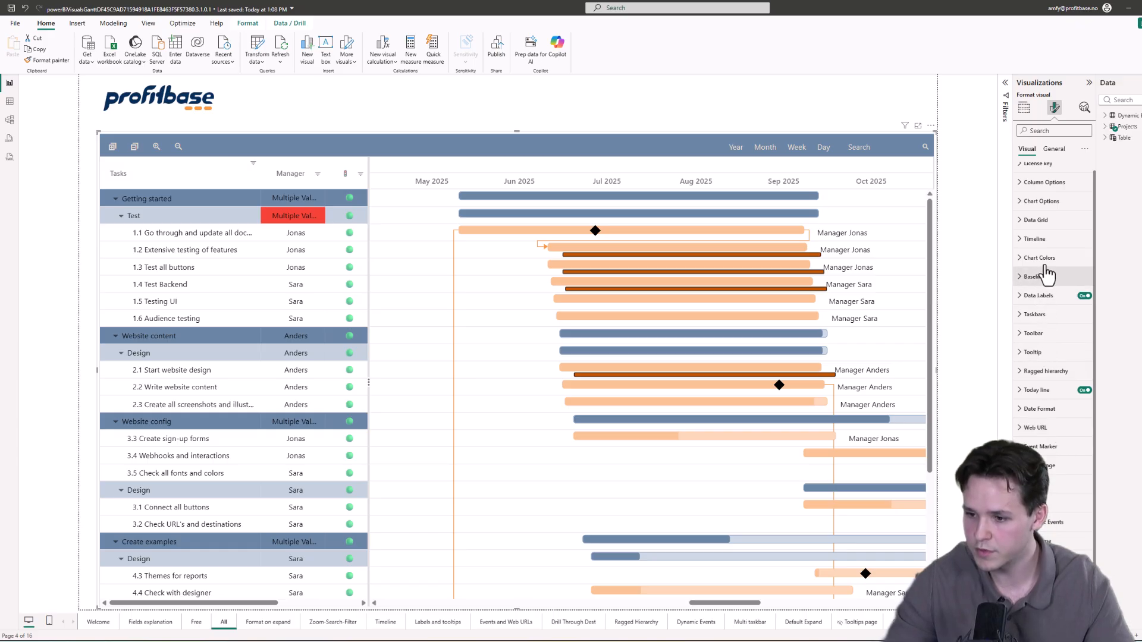
# Step: Open the Chart Options settings and inspect the Default expand to level value
pyautogui.click(1042, 203)
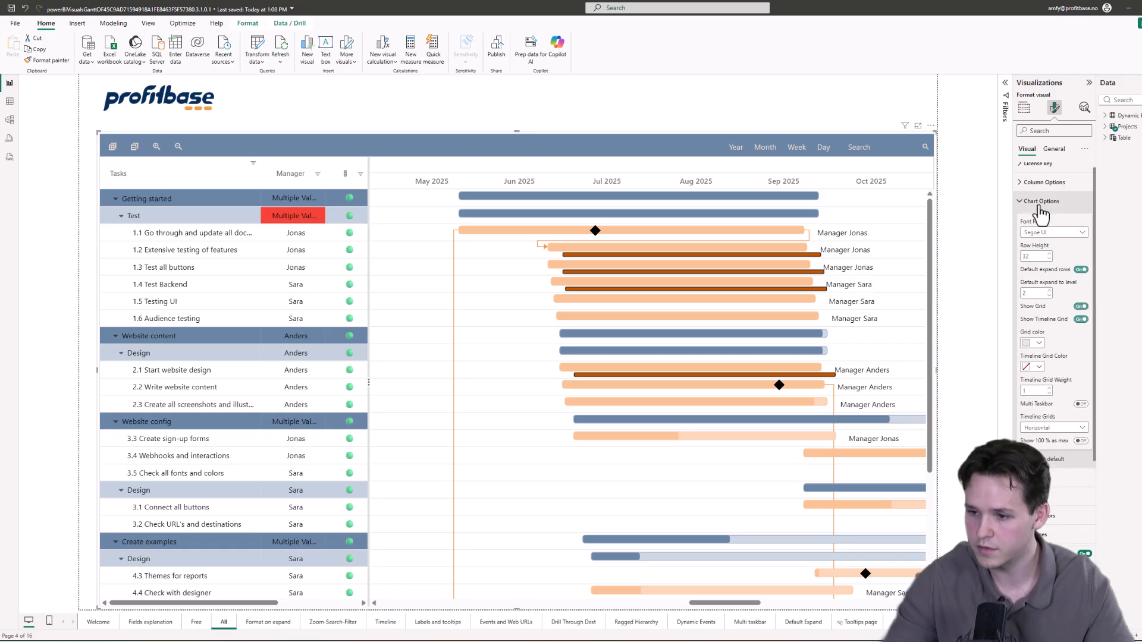
pyautogui.click(1050, 296)
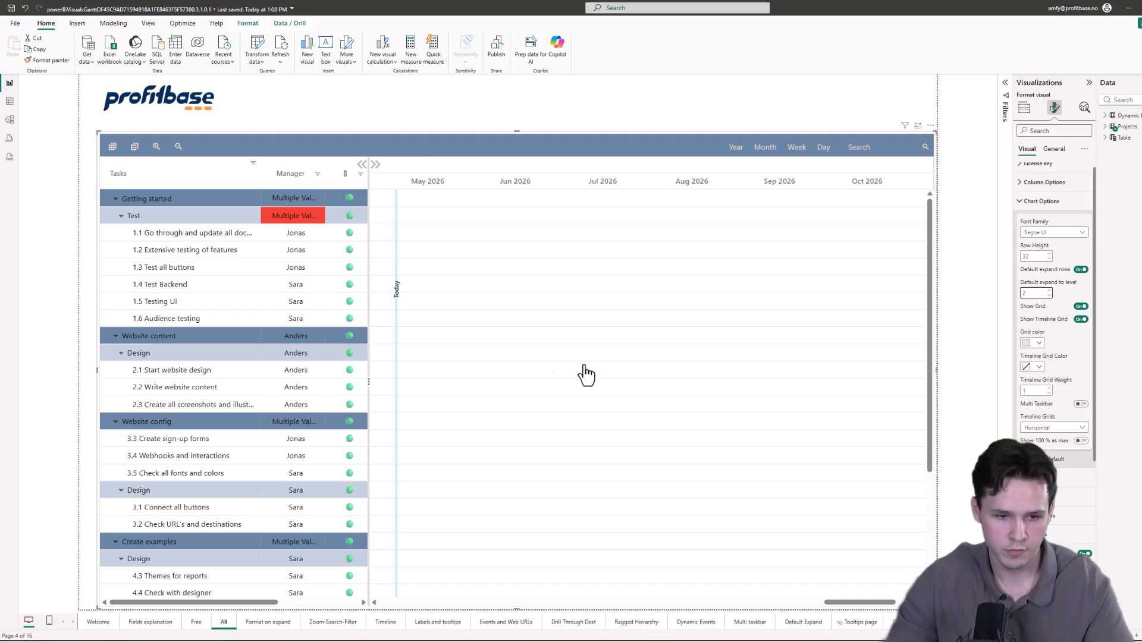
pyautogui.rightClick(182, 383)
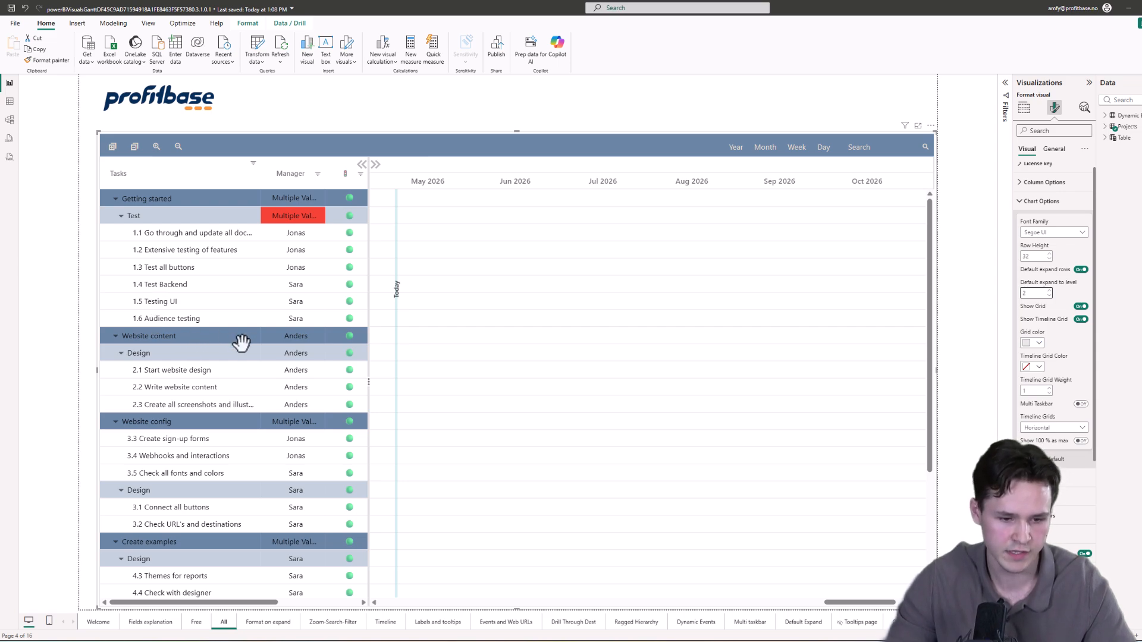
# Step: Collapse the Website content and Website config groups, then switch to the Format on expand page and back to All
pyautogui.click(116, 337)
pyautogui.click(117, 354)
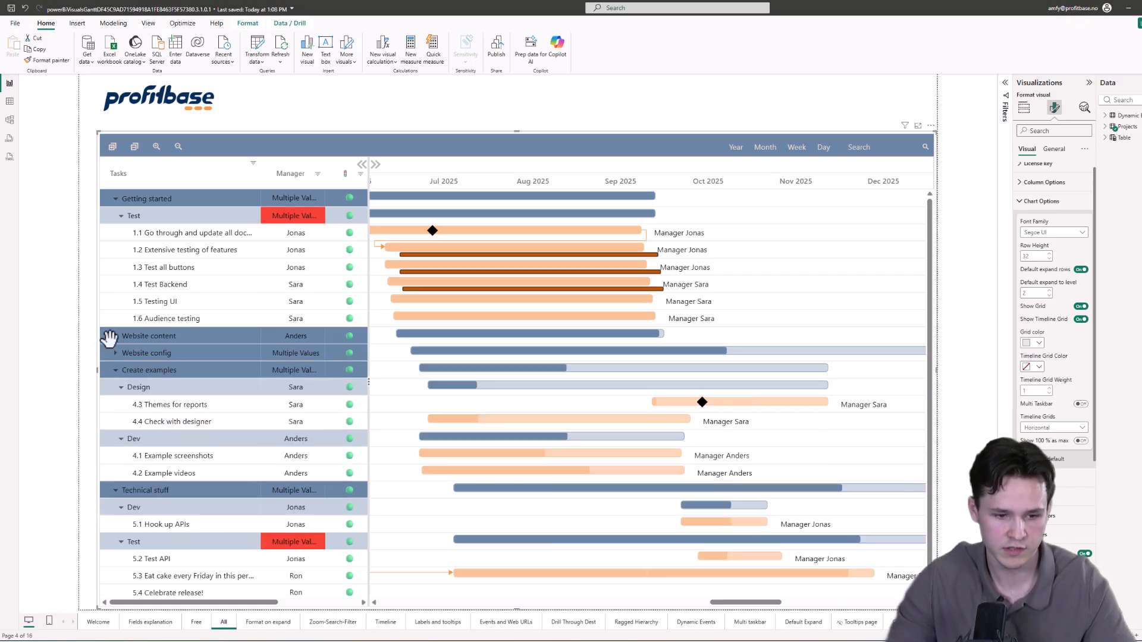
pyautogui.scroll(-1, 184, 249)
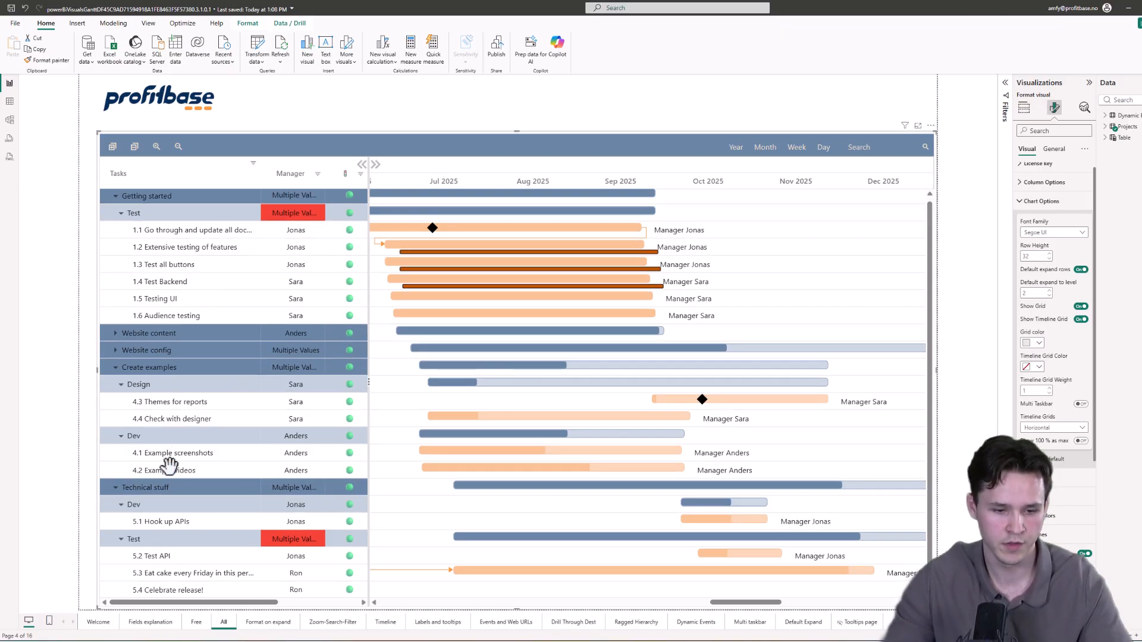
pyautogui.click(274, 622)
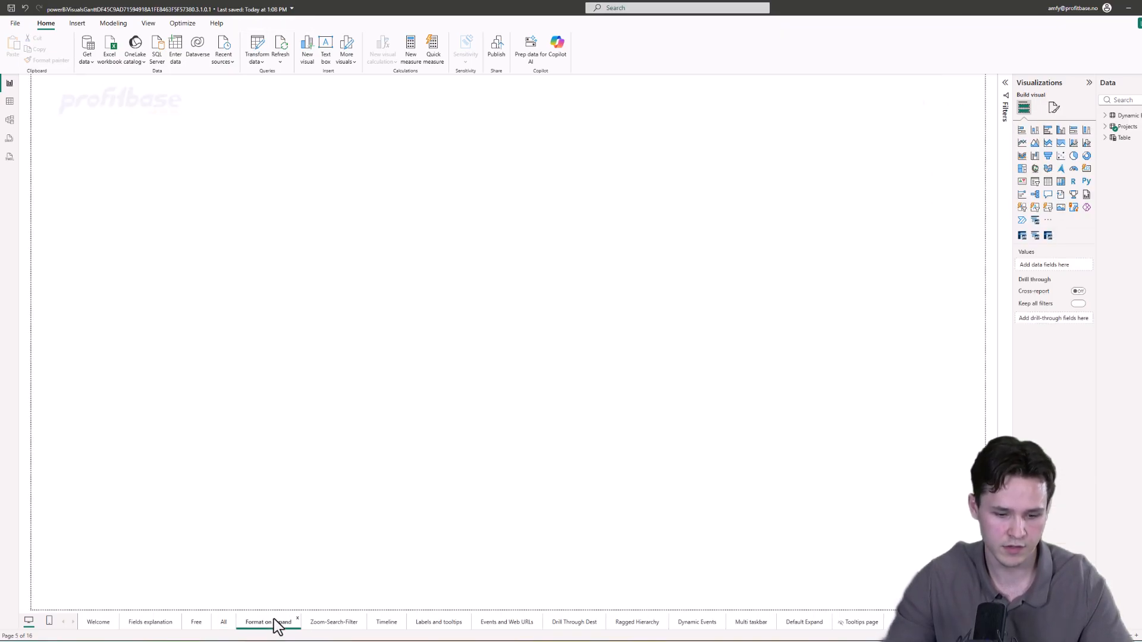
pyautogui.click(224, 622)
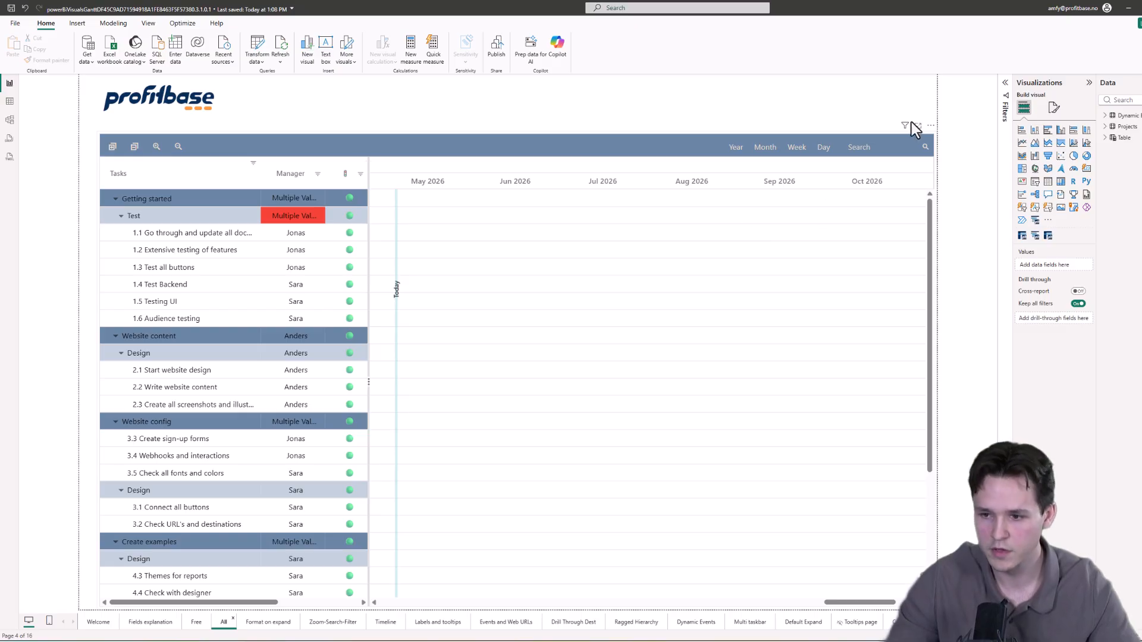
# Step: Open the Gantt visual in edit mode and add a new Expand/Collapse drill rule named Collapse website
pyautogui.click(931, 126)
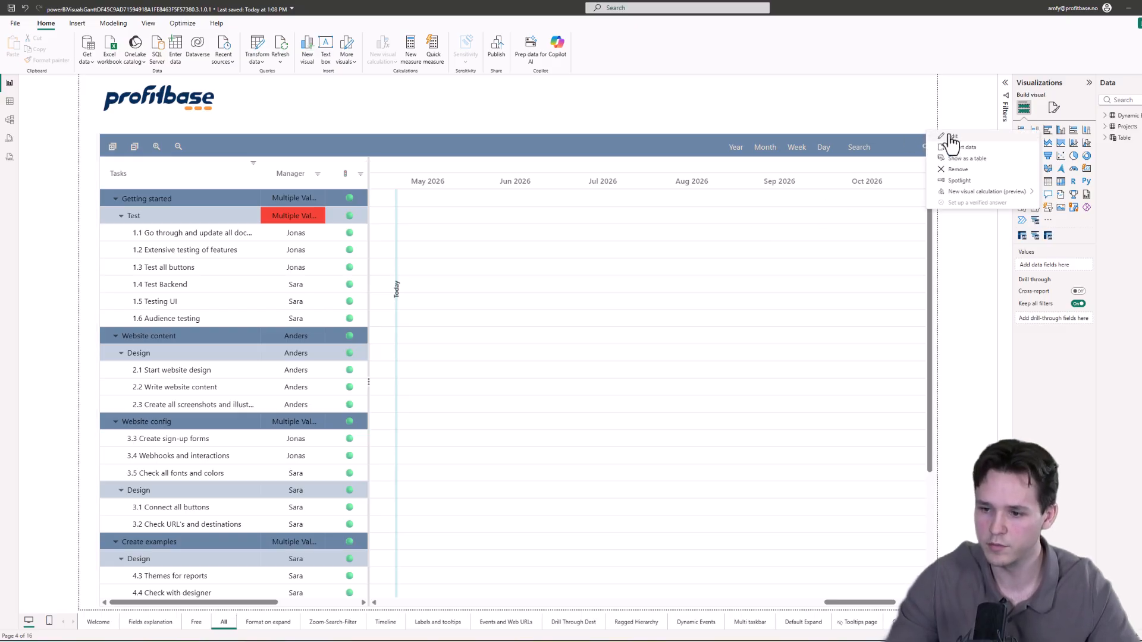
pyautogui.click(951, 138)
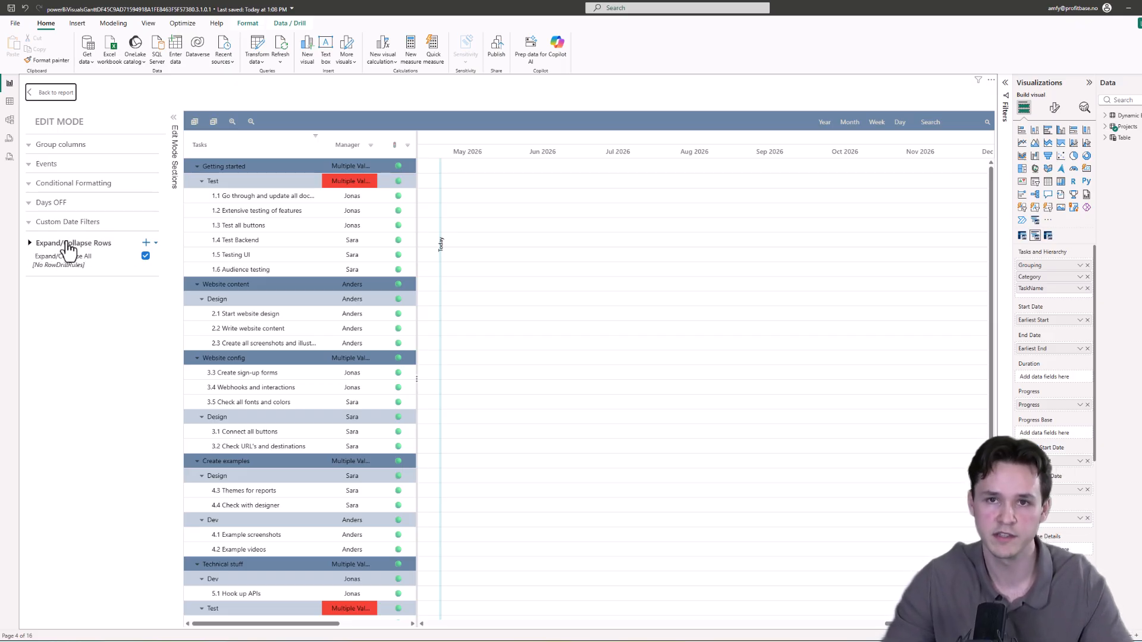
pyautogui.click(147, 243)
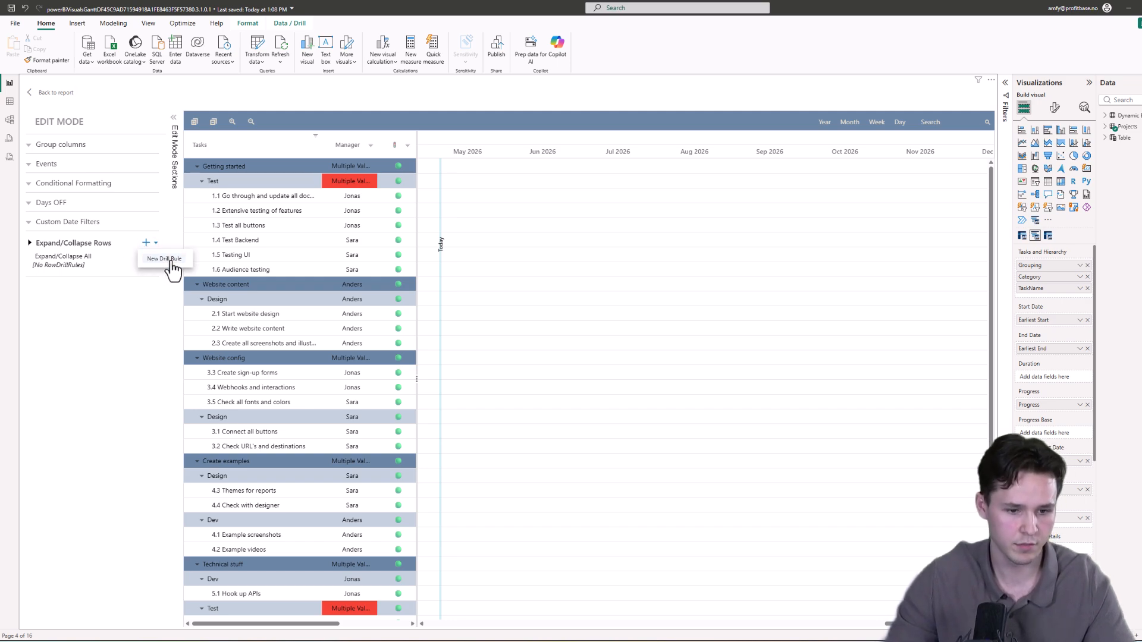
pyautogui.click(169, 259)
pyautogui.click(95, 280)
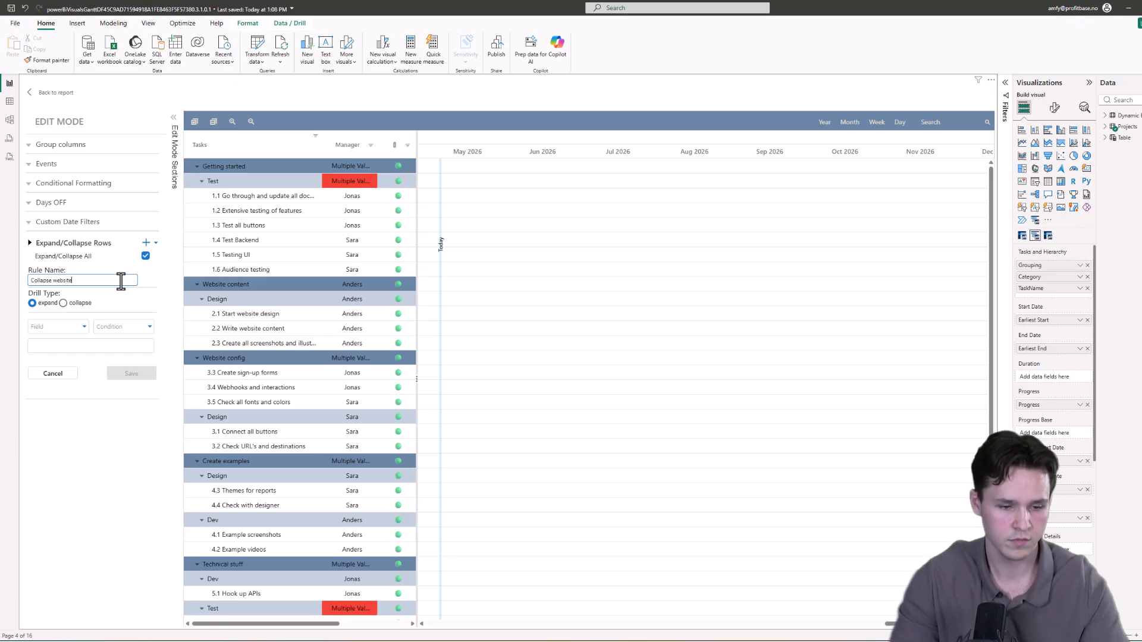
# Step: Set the rule's drill type to collapse where Grouping contains Website, and save the rule
pyautogui.click(63, 304)
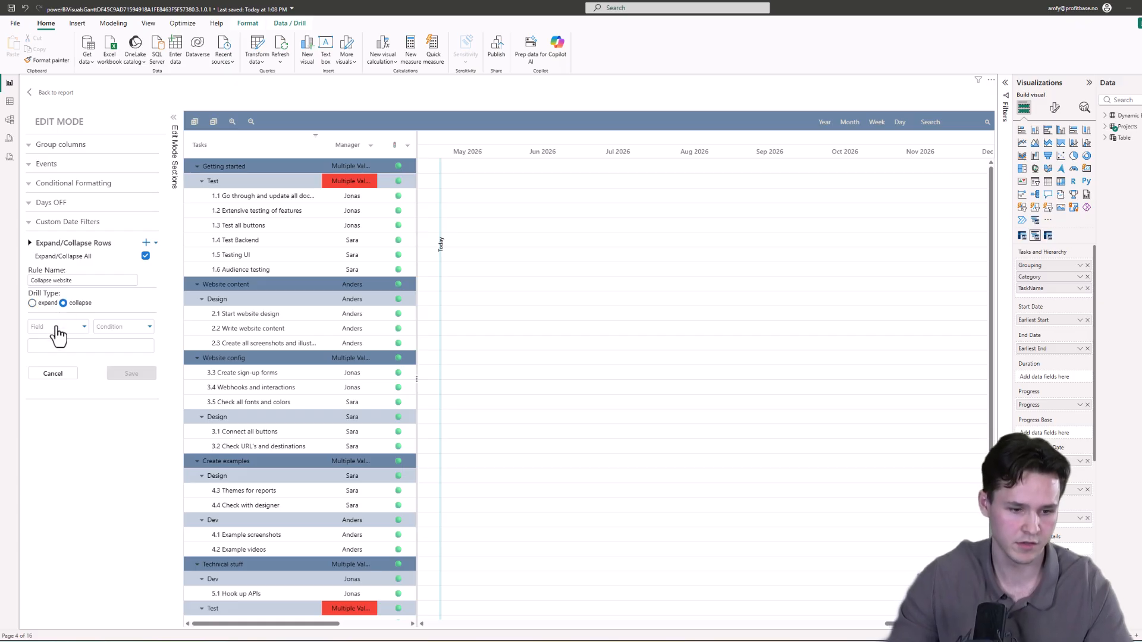
pyautogui.click(53, 337)
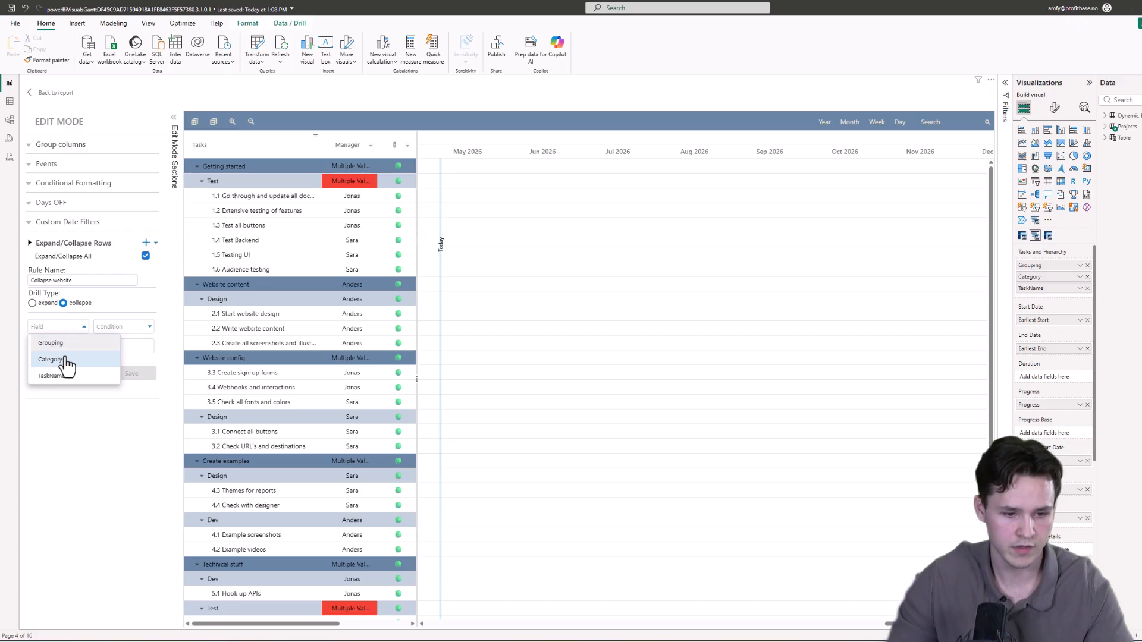
pyautogui.click(73, 343)
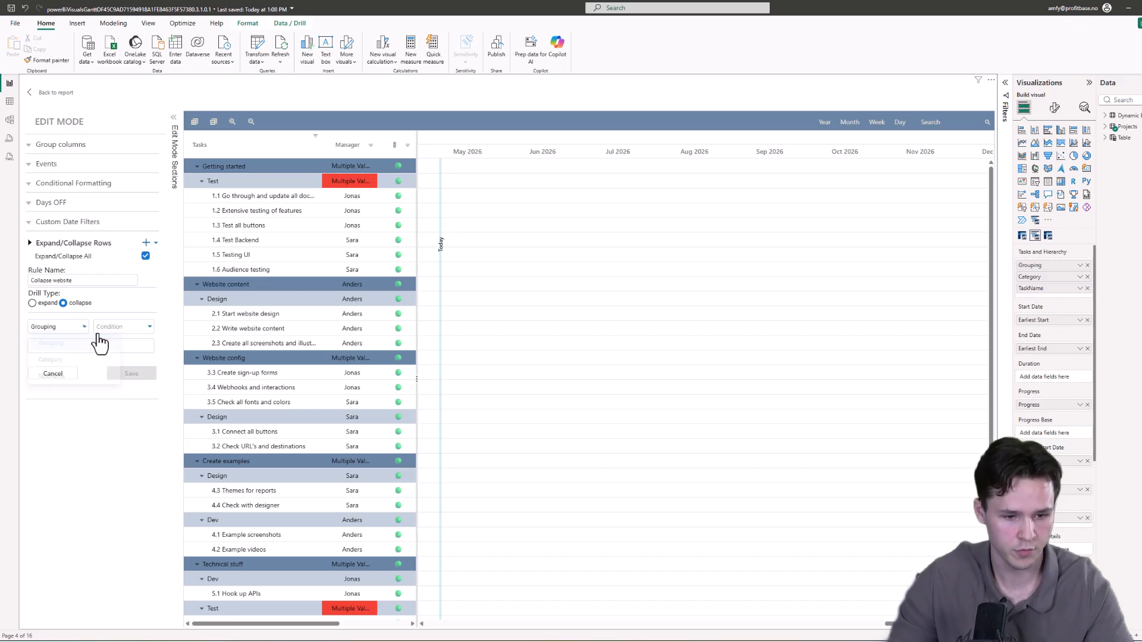
pyautogui.click(133, 329)
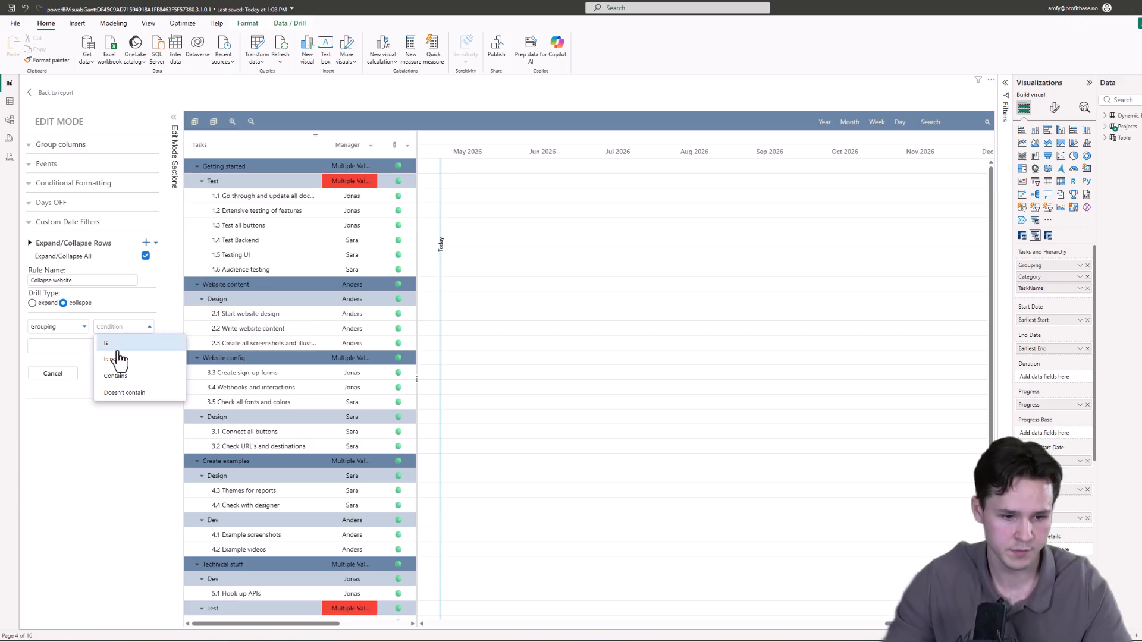
pyautogui.click(126, 381)
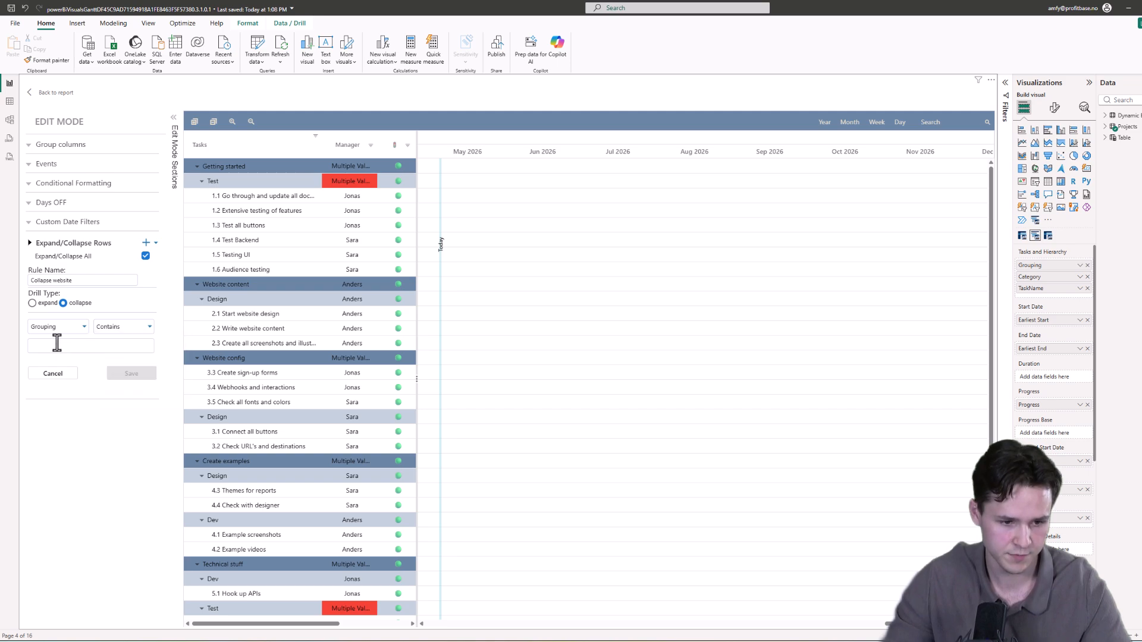
pyautogui.write('Website')
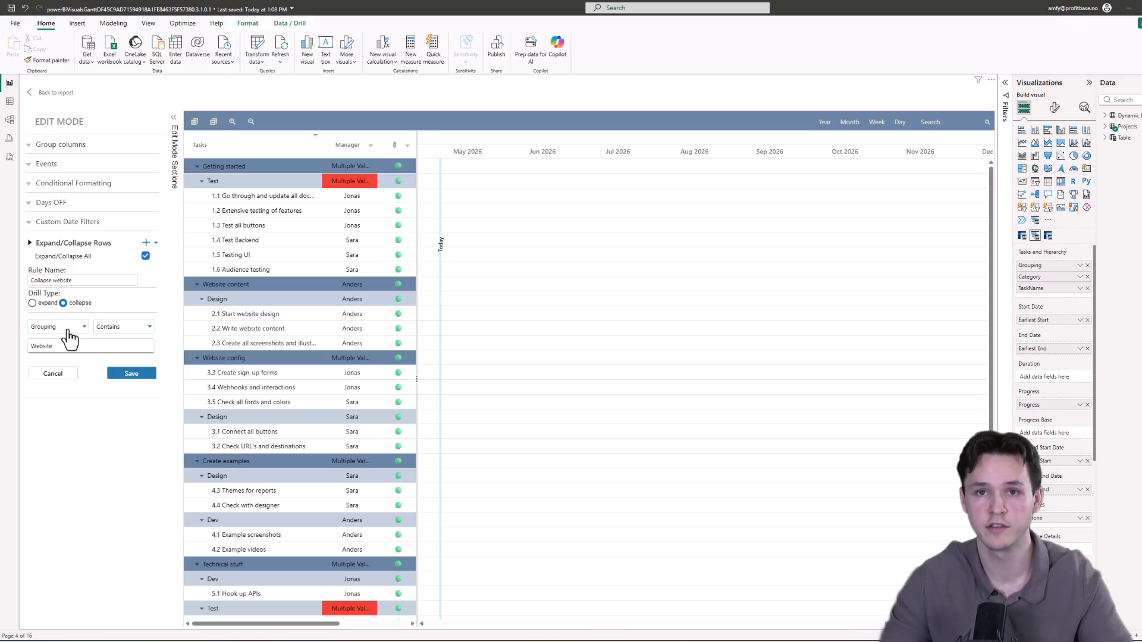
pyautogui.click(135, 380)
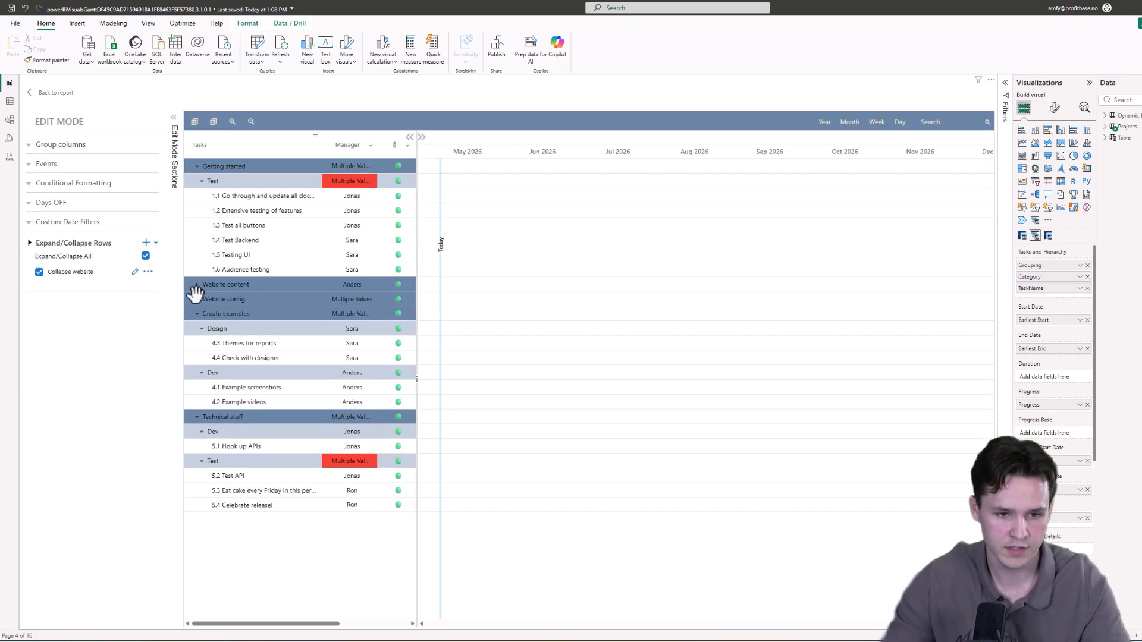
# Step: Return to the report, expand the Website content group, and reload the All page to test the collapse rule
pyautogui.click(46, 93)
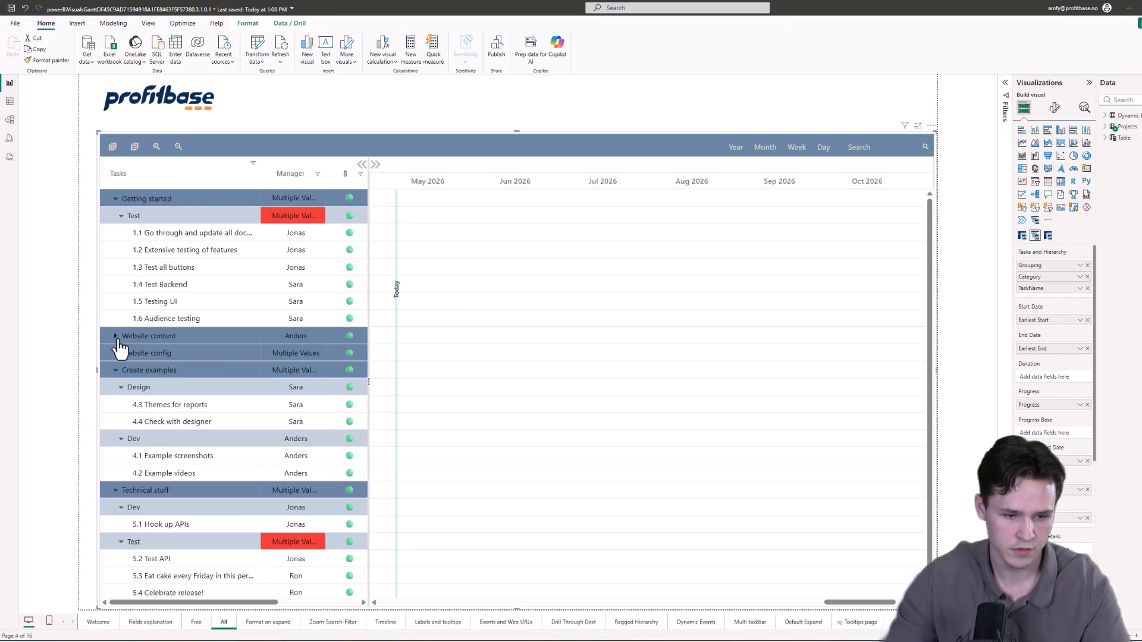
pyautogui.click(224, 623)
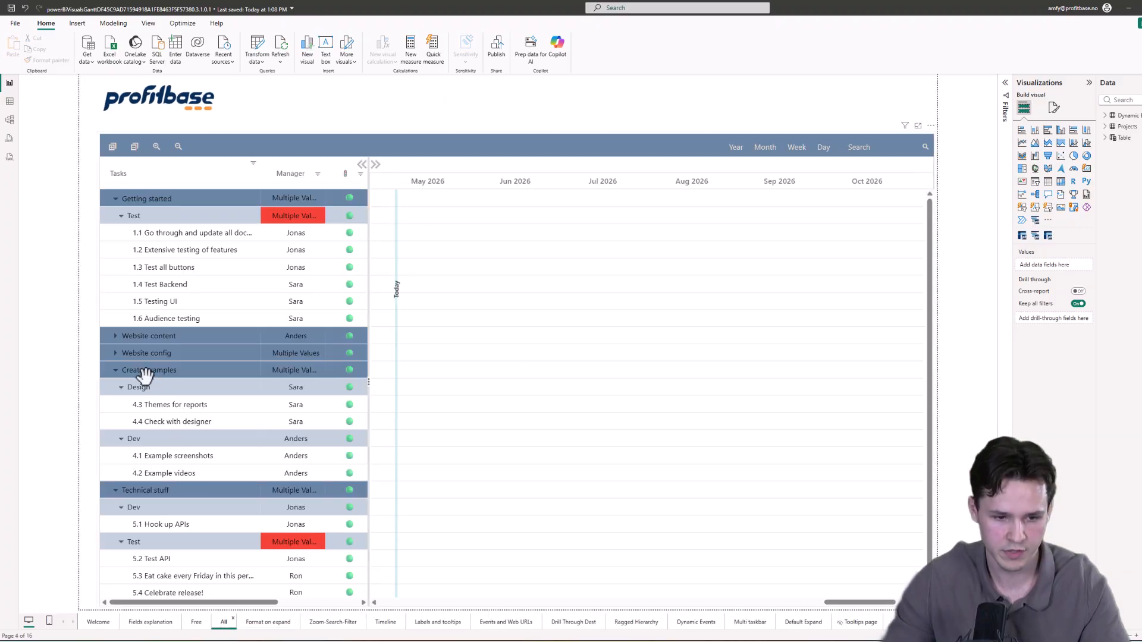
pyautogui.click(114, 337)
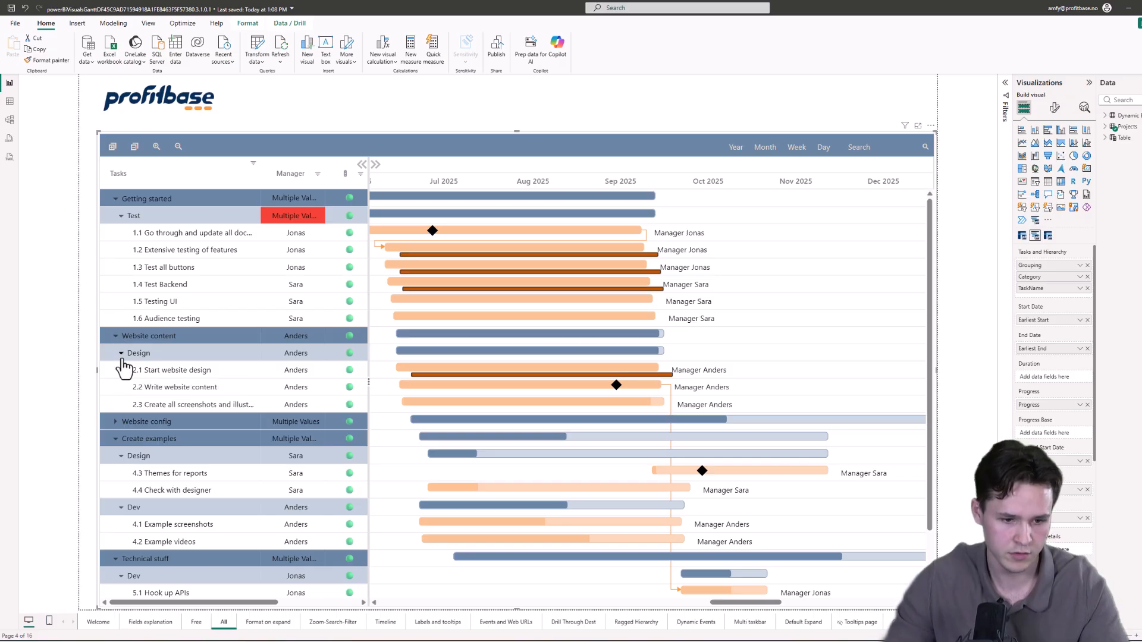
pyautogui.click(121, 354)
pyautogui.click(269, 624)
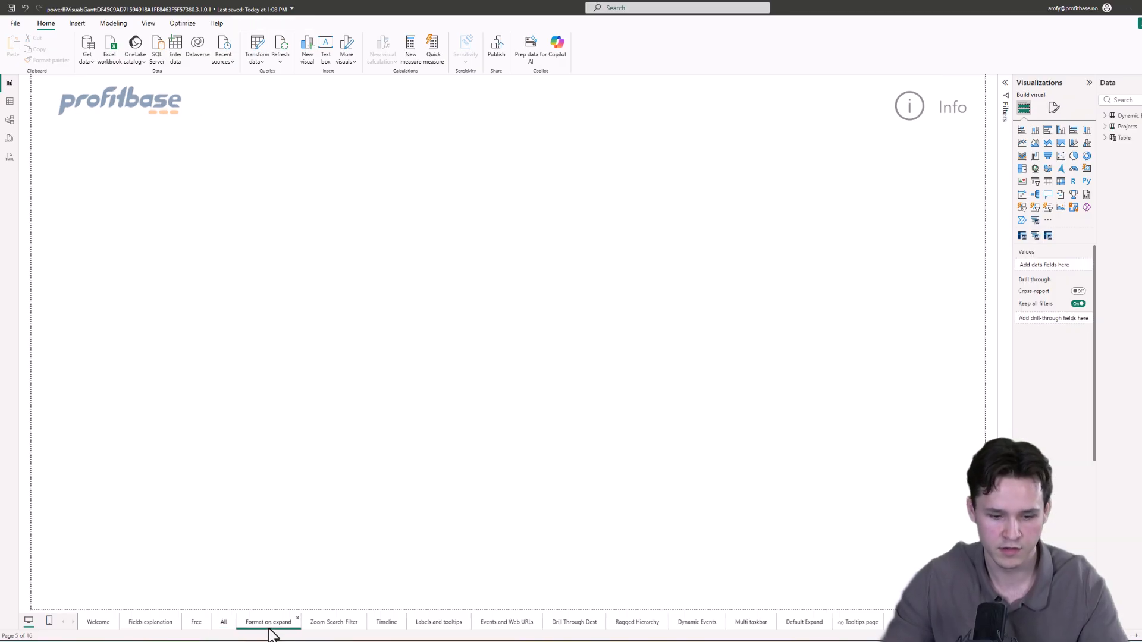
pyautogui.click(222, 623)
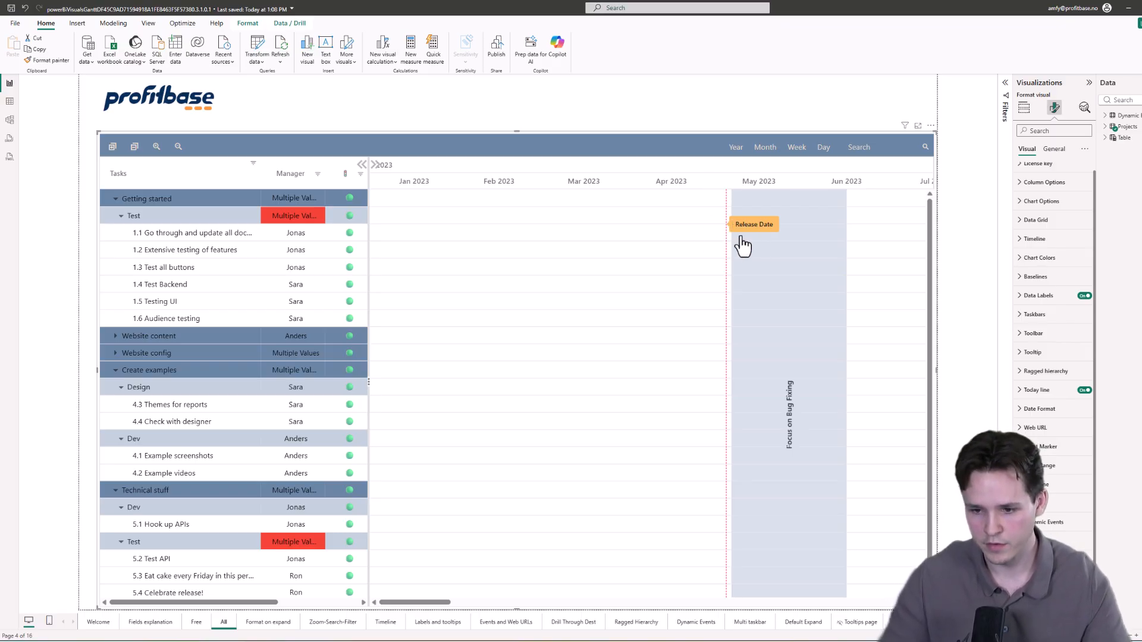
# Step: Expand the Event Marker settings in the format pane to review its options
pyautogui.moveTo(730, 231)
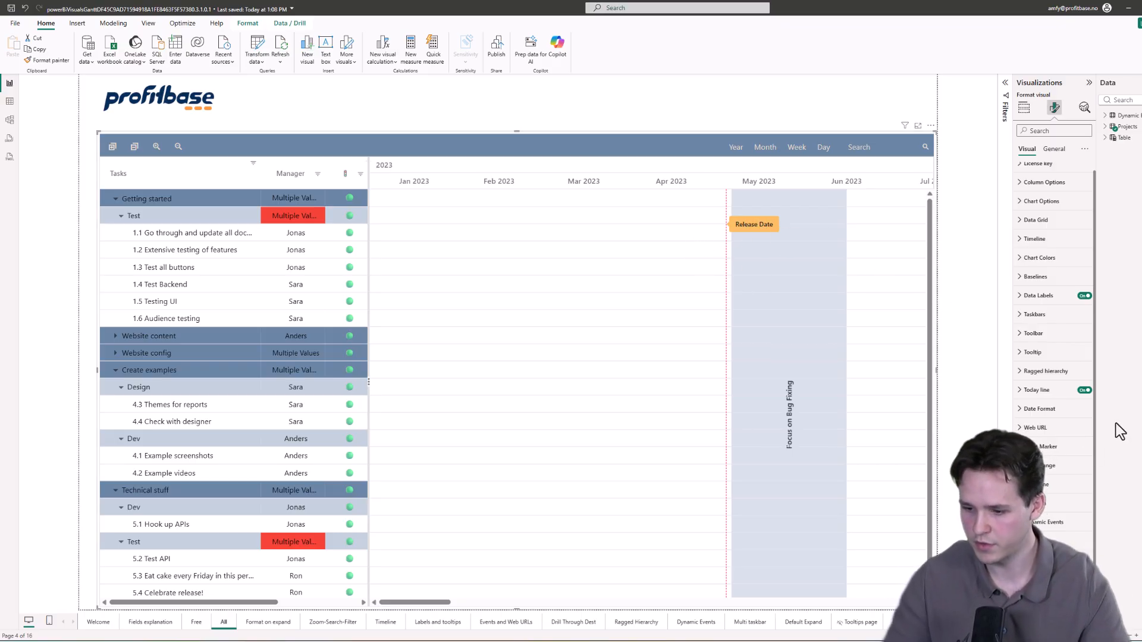
pyautogui.click(1062, 448)
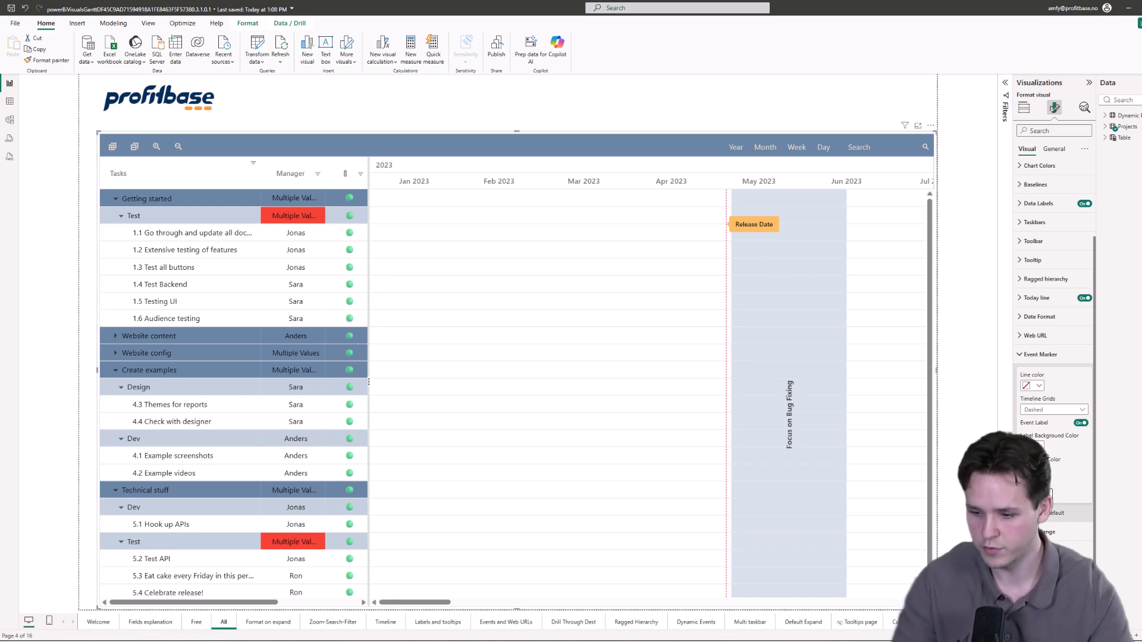
pyautogui.press('Return')
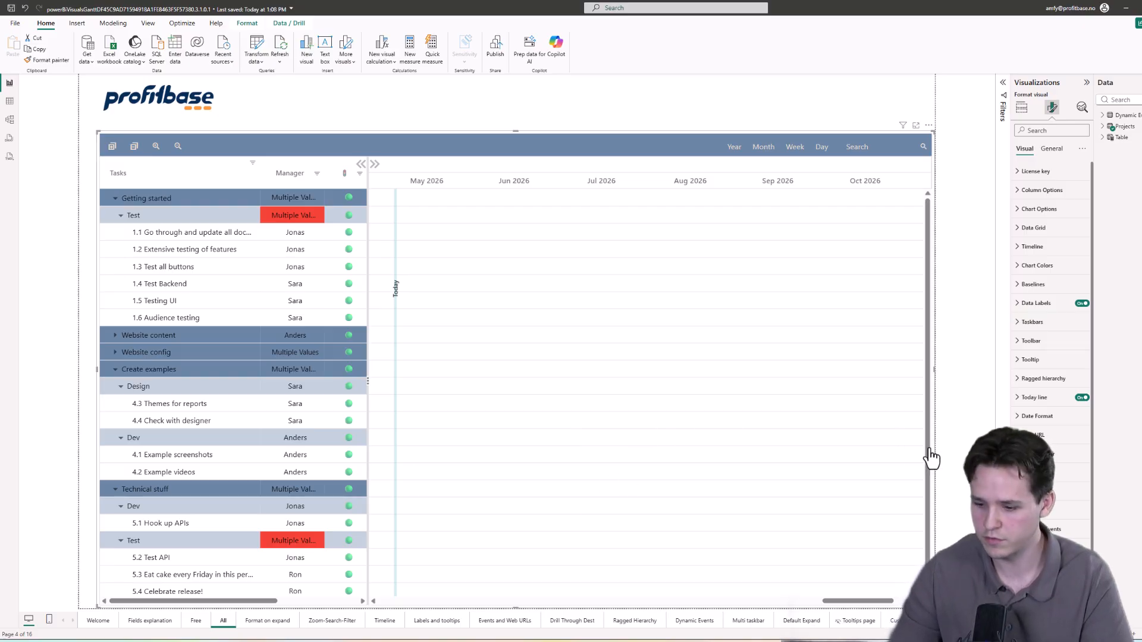
# Step: Expand the last format section below Dynamic Events and choose the start-of-the-chart option from its dropdown
pyautogui.scroll(-1, 1046, 493)
pyautogui.click(1046, 490)
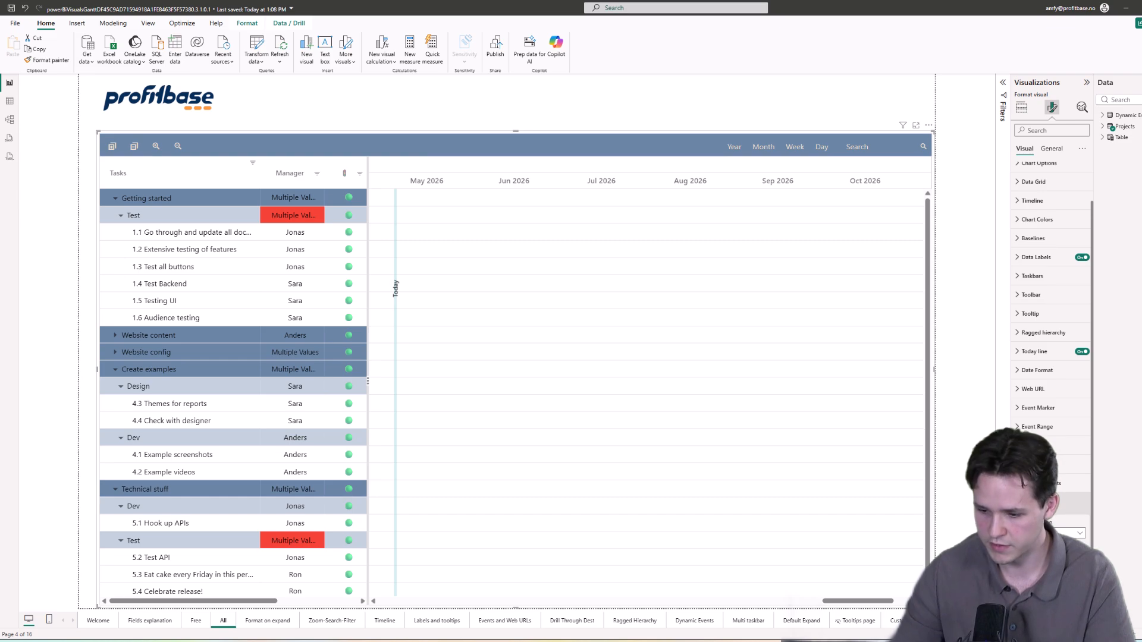
pyautogui.scroll(-1, 1062, 515)
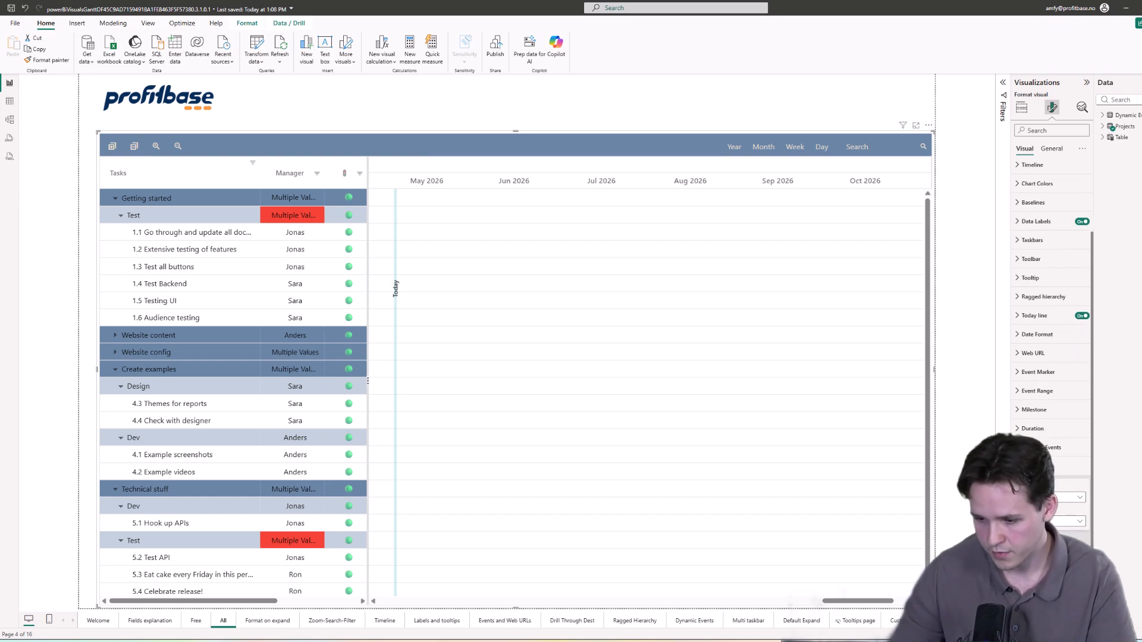
pyautogui.click(1062, 521)
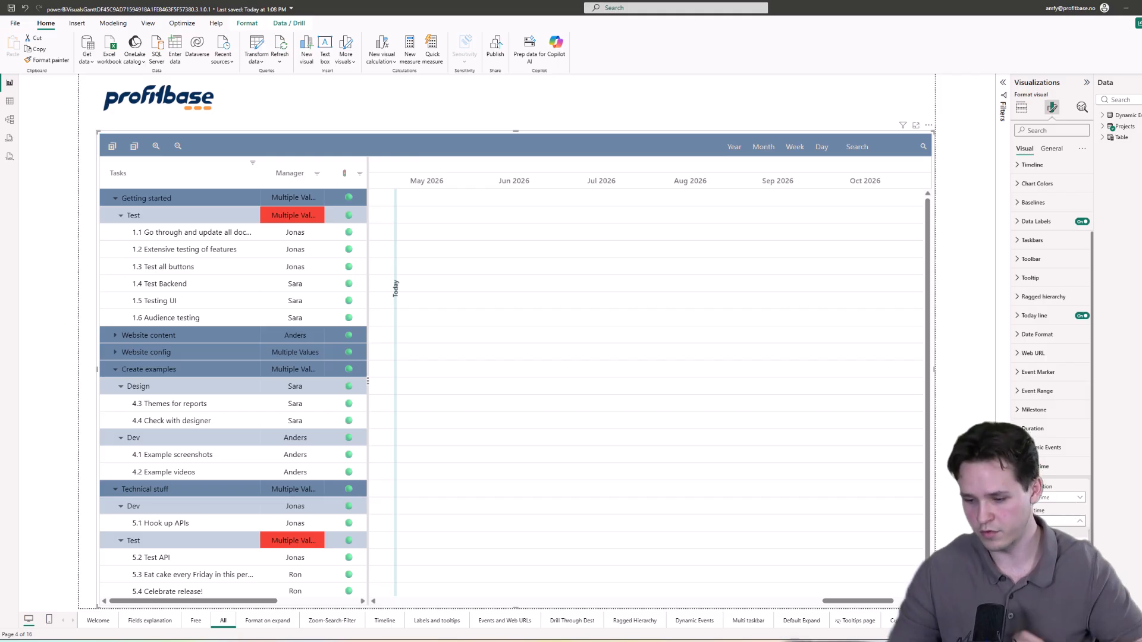
pyautogui.click(1071, 485)
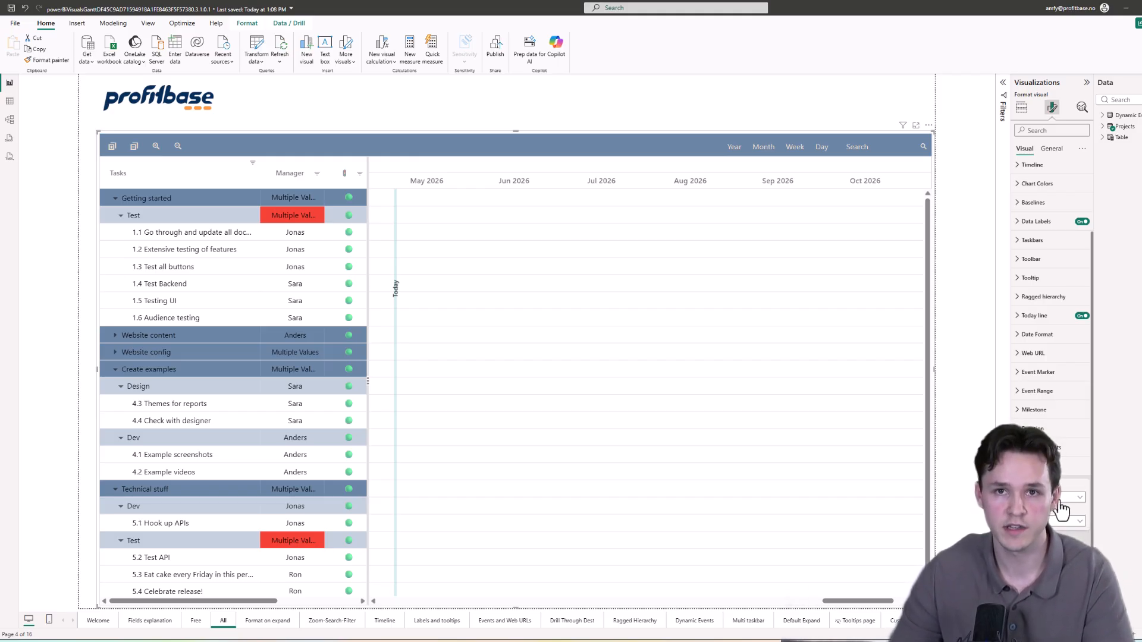
pyautogui.click(1057, 500)
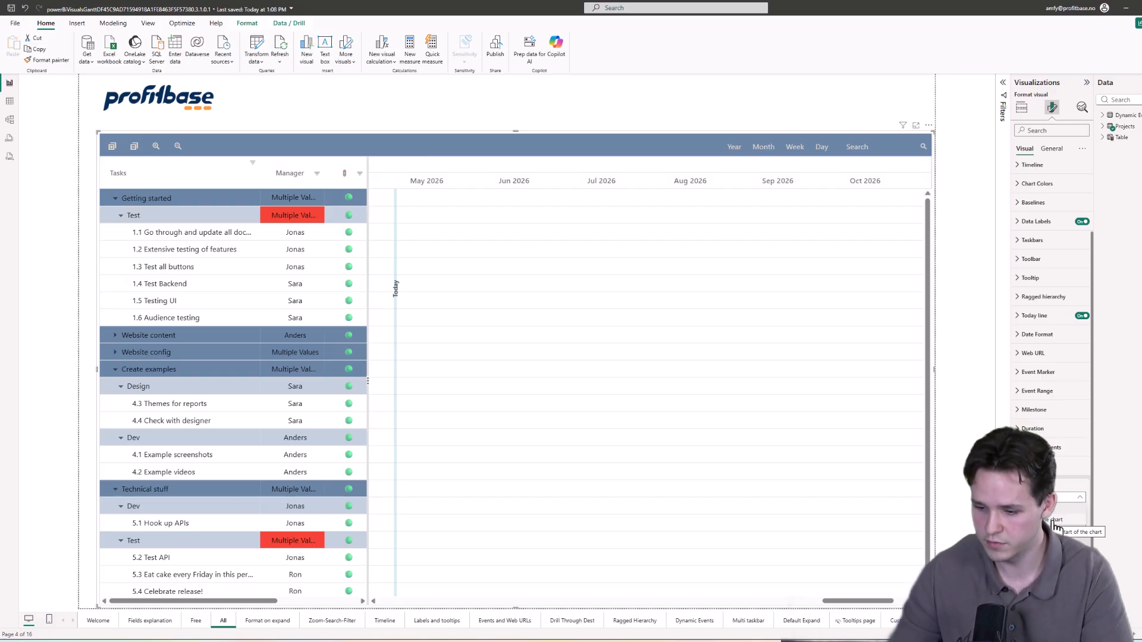
pyautogui.click(1055, 521)
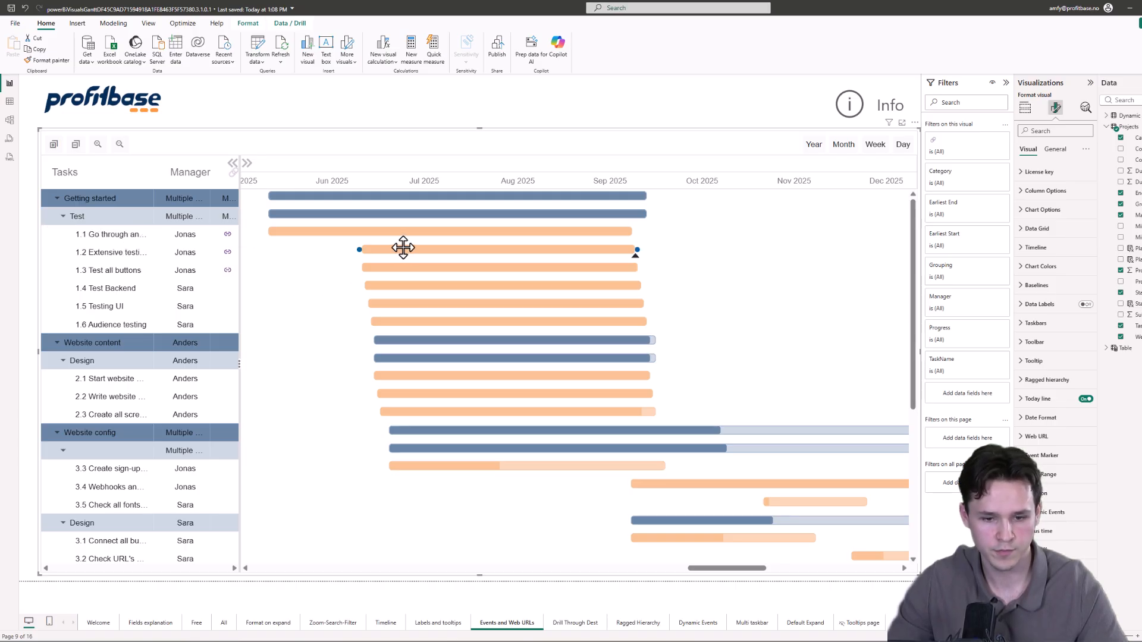
# Step: On the Events and Web URLs page, expand a format section and switch on its Day toggle
pyautogui.moveTo(405, 247)
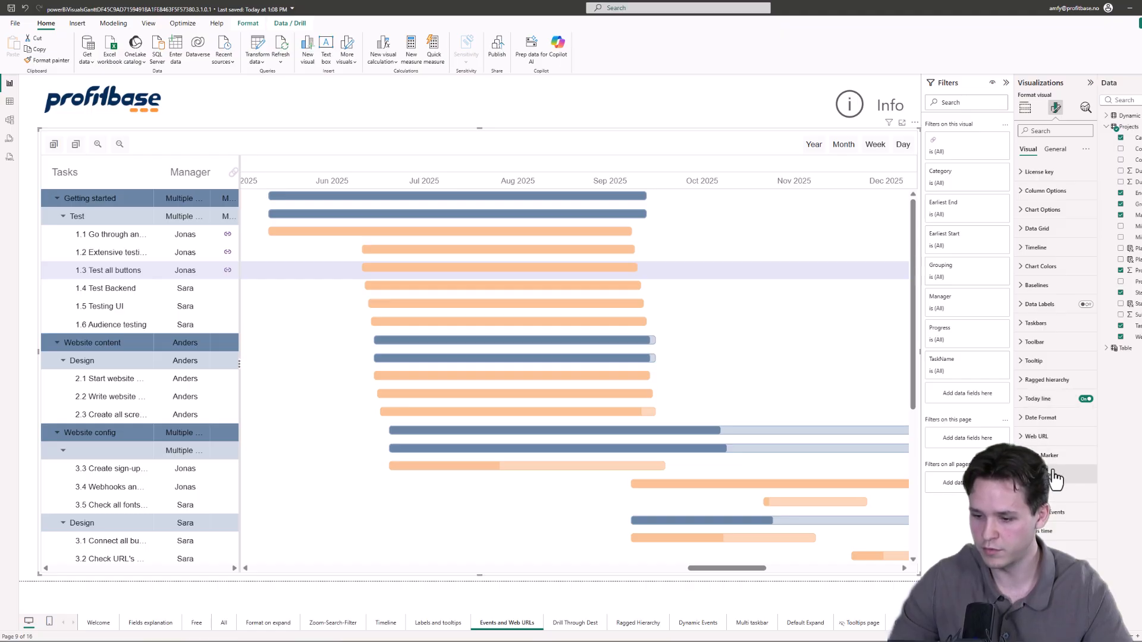
pyautogui.click(1052, 496)
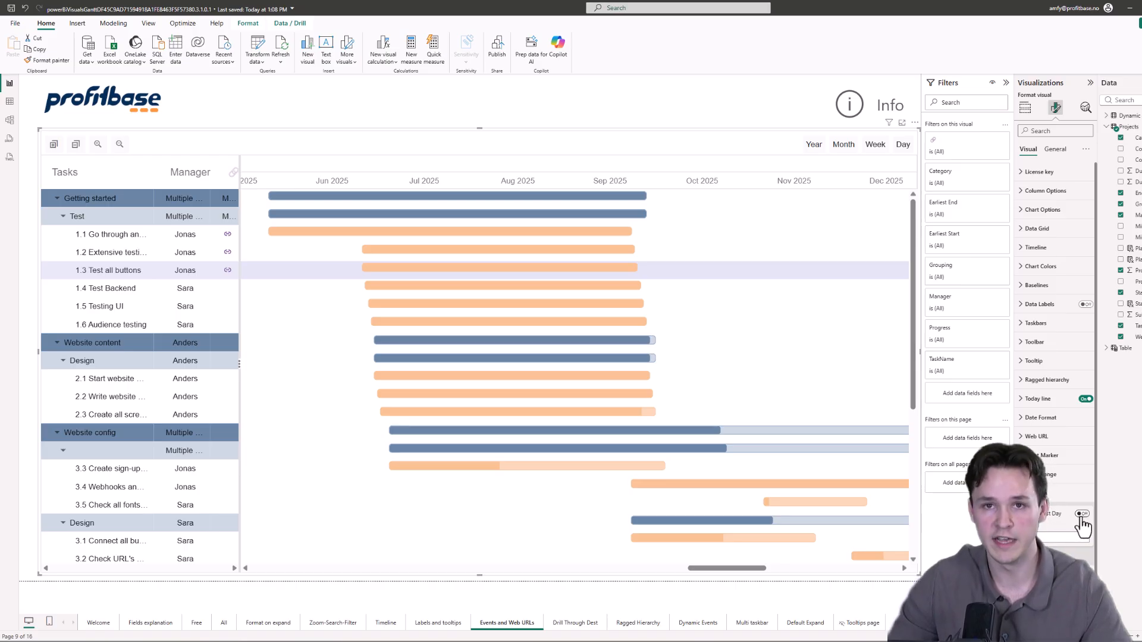
pyautogui.click(1082, 514)
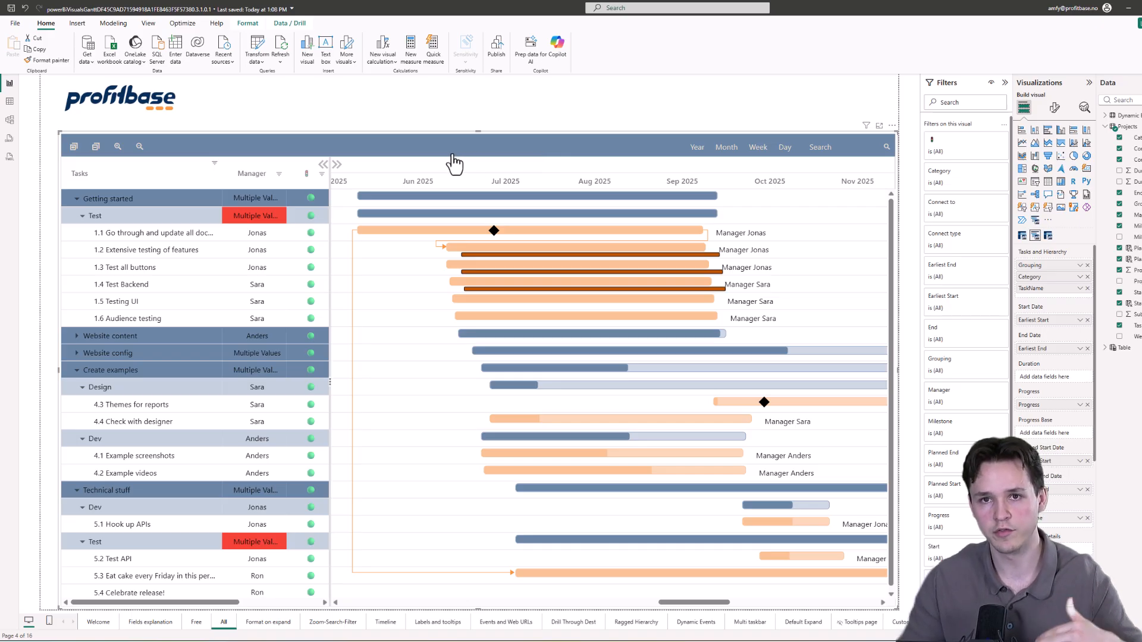
# Step: Select the Gantt visual and scroll through its format sections to review the available options
pyautogui.moveTo(458, 250)
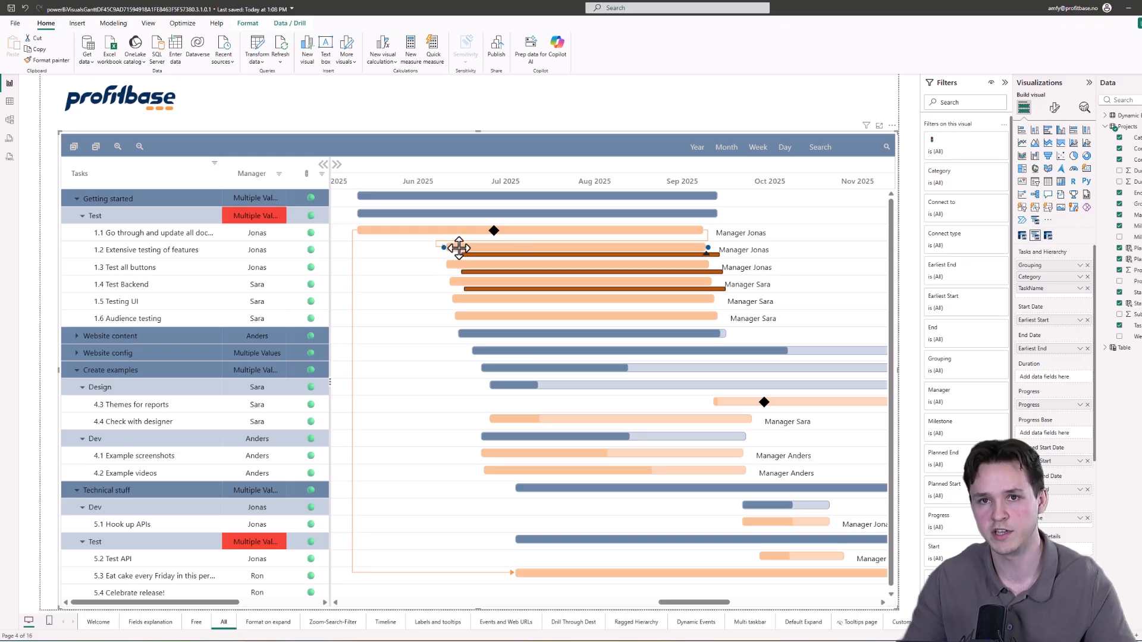
pyautogui.click(780, 120)
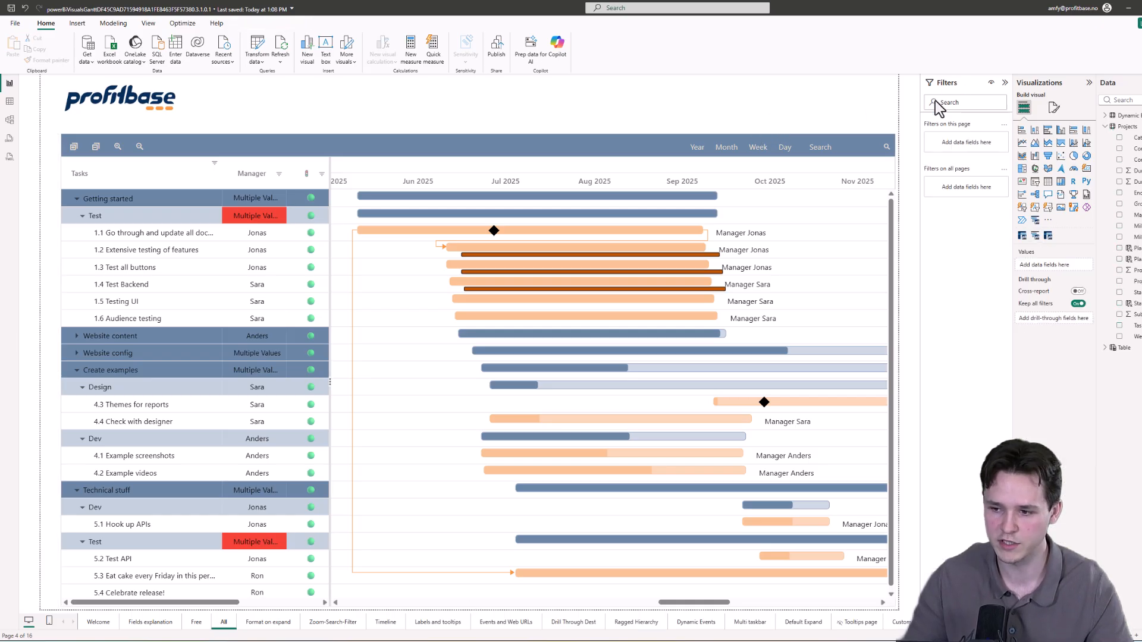
pyautogui.click(822, 132)
pyautogui.click(1054, 107)
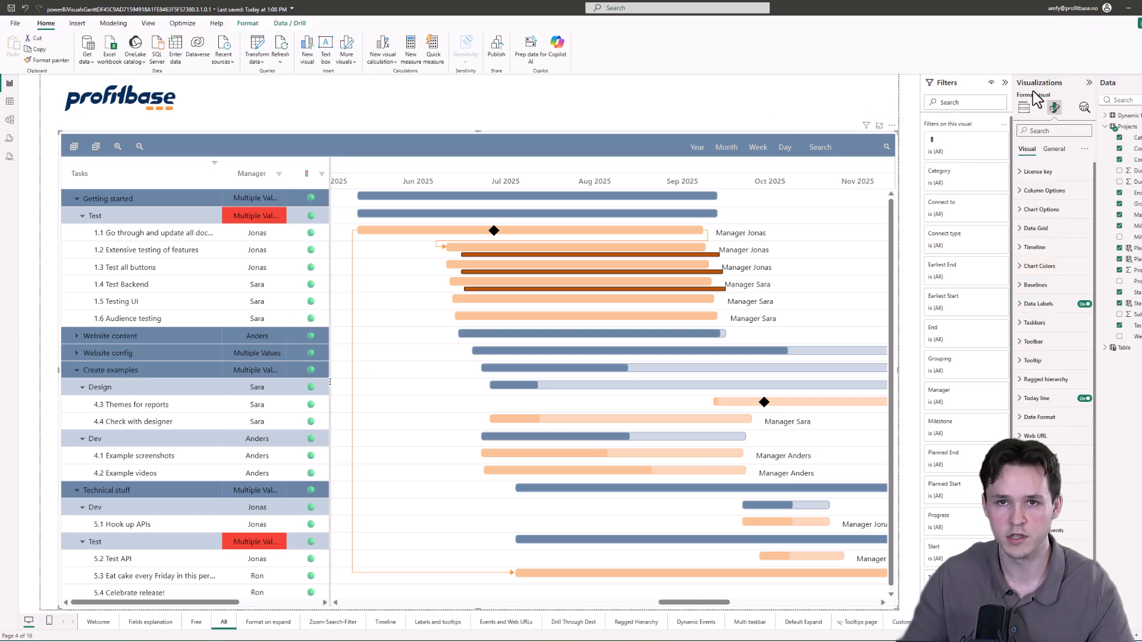
pyautogui.scroll(-1, 1065, 446)
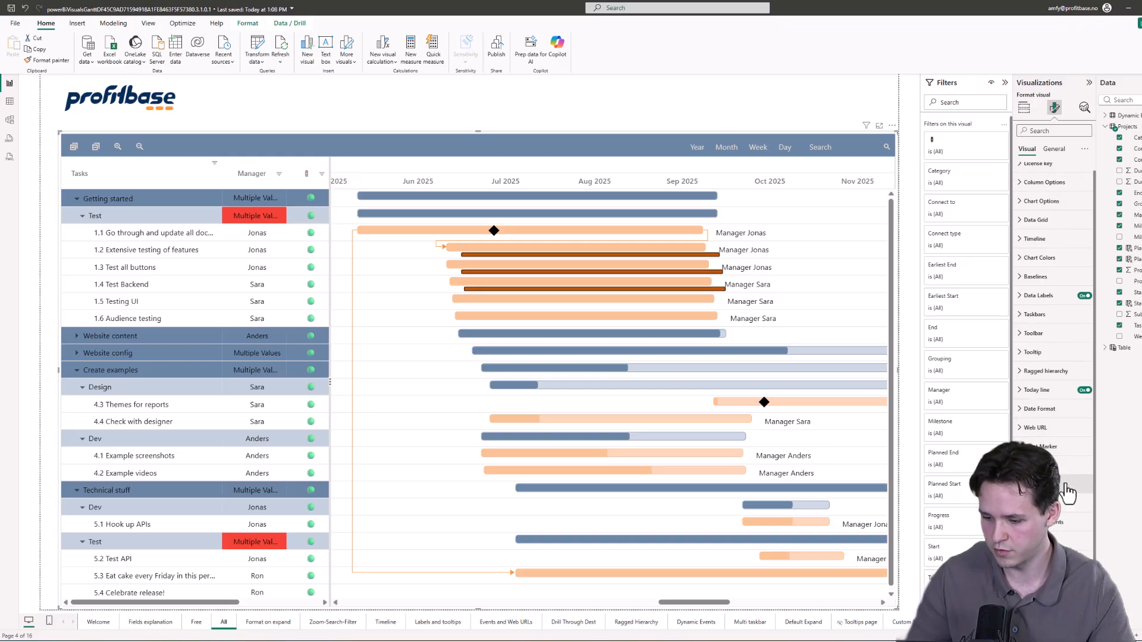
pyautogui.scroll(-2, 1065, 542)
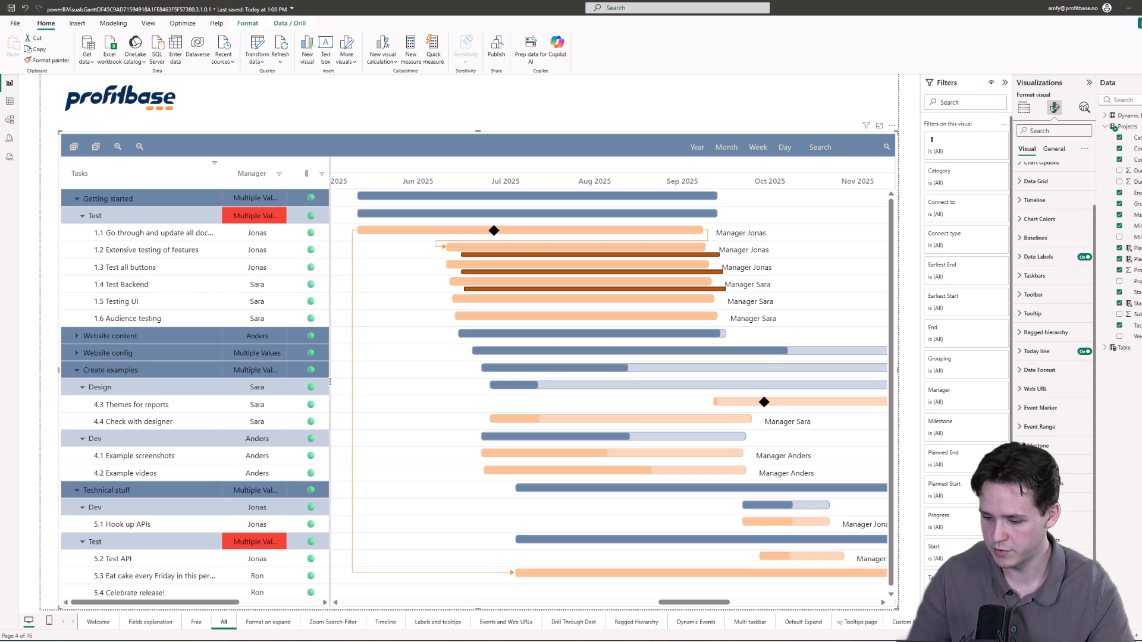
pyautogui.scroll(-2, 1053, 357)
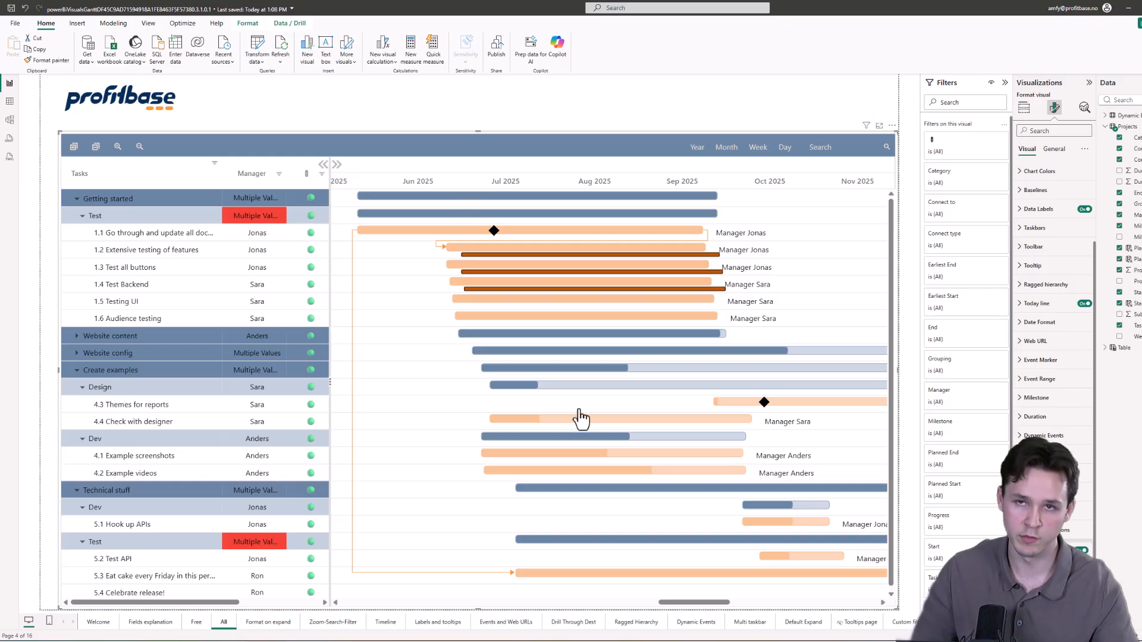
pyautogui.scroll(-1, 634, 378)
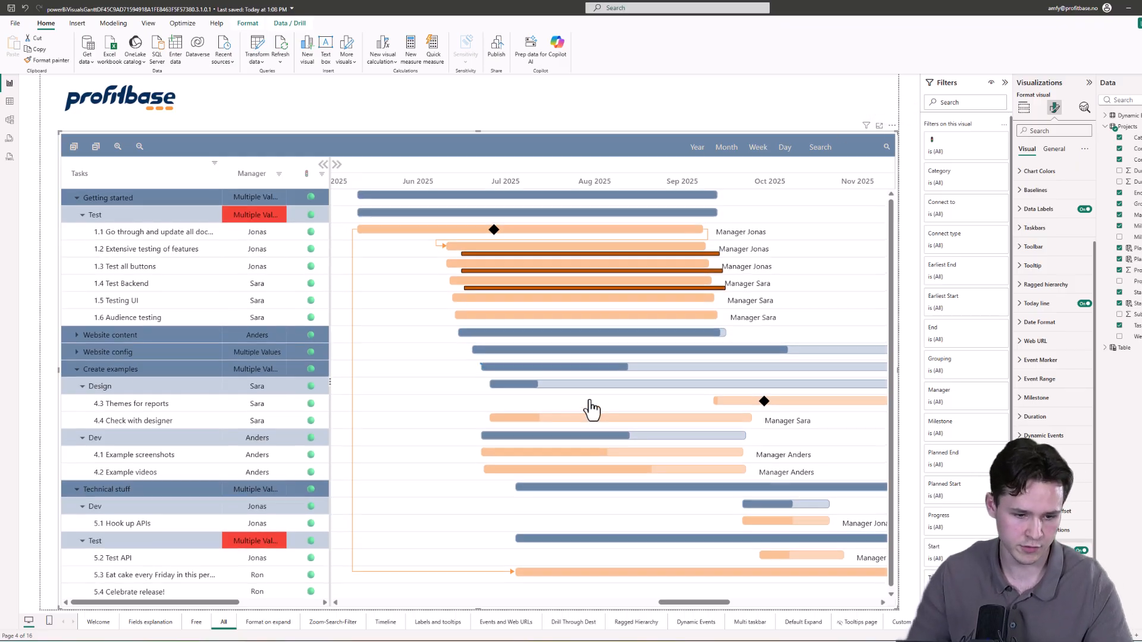
# Step: Open the visual's edit mode from its more-options menu, then go back to the report
pyautogui.click(892, 126)
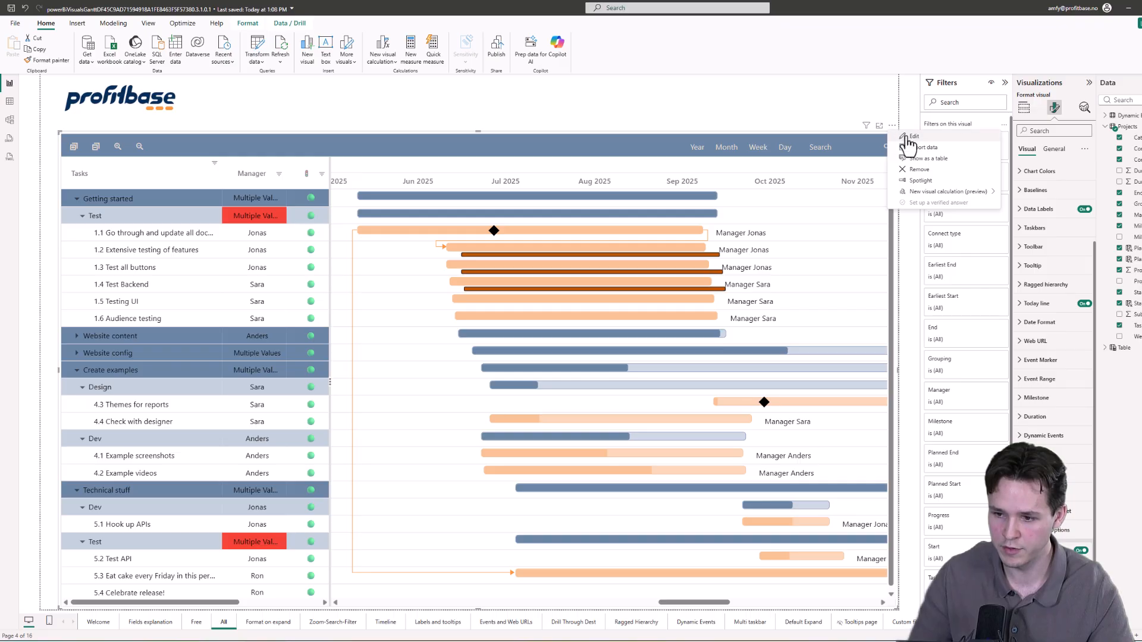
pyautogui.click(907, 138)
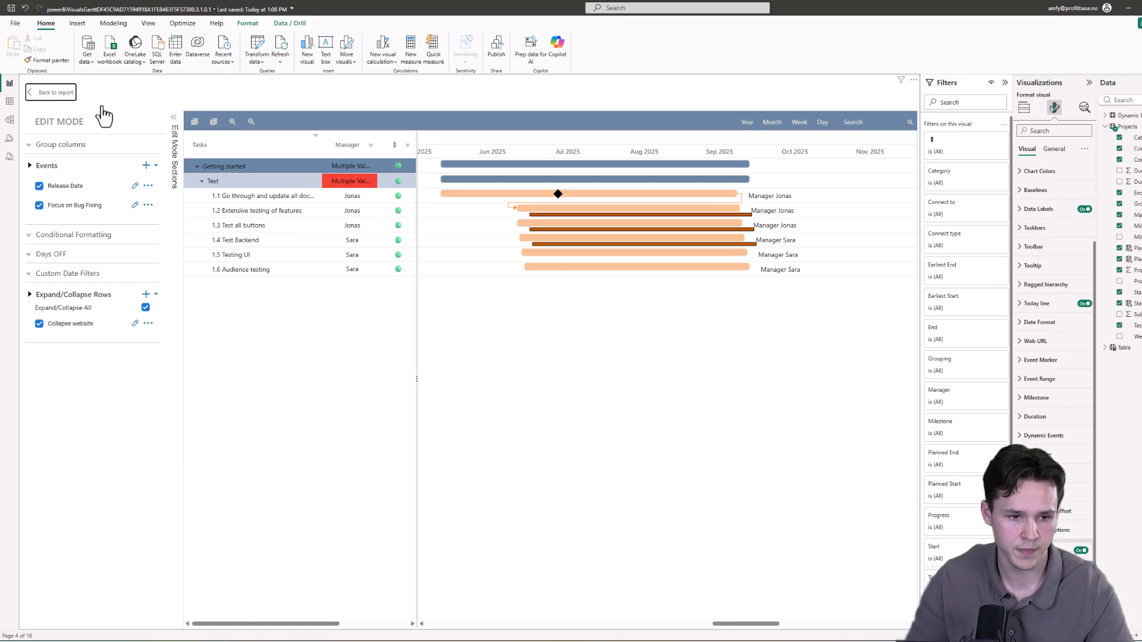
pyautogui.click(50, 94)
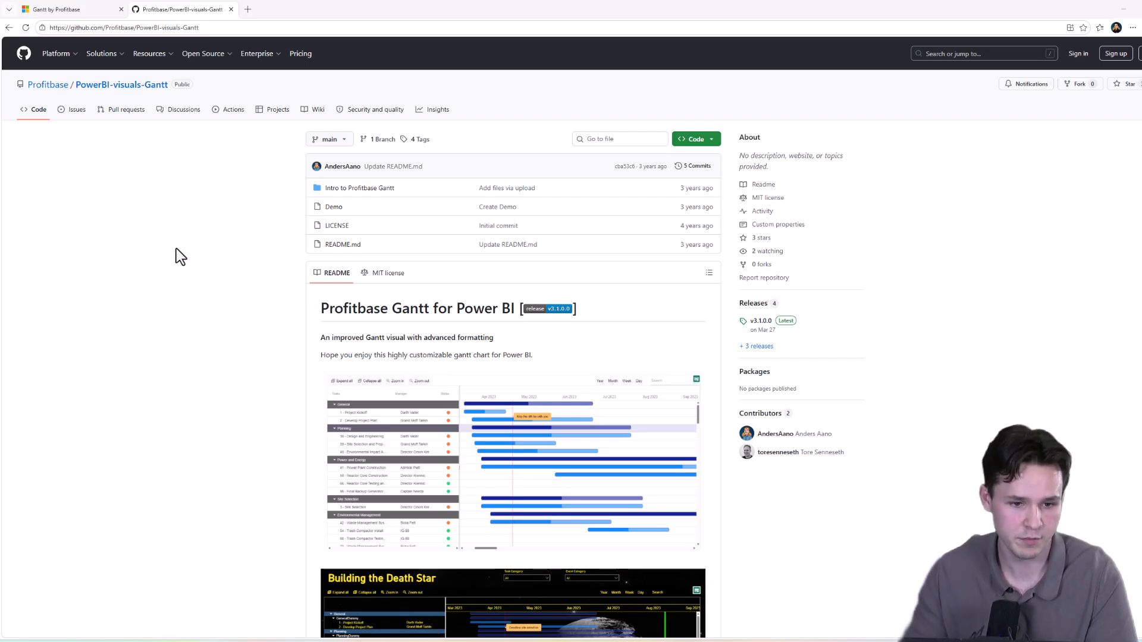
# Step: Switch to the browser and scroll through the README of the Profitbase PowerBI-visuals-Gantt GitHub repository
pyautogui.scroll(-6, 391, 357)
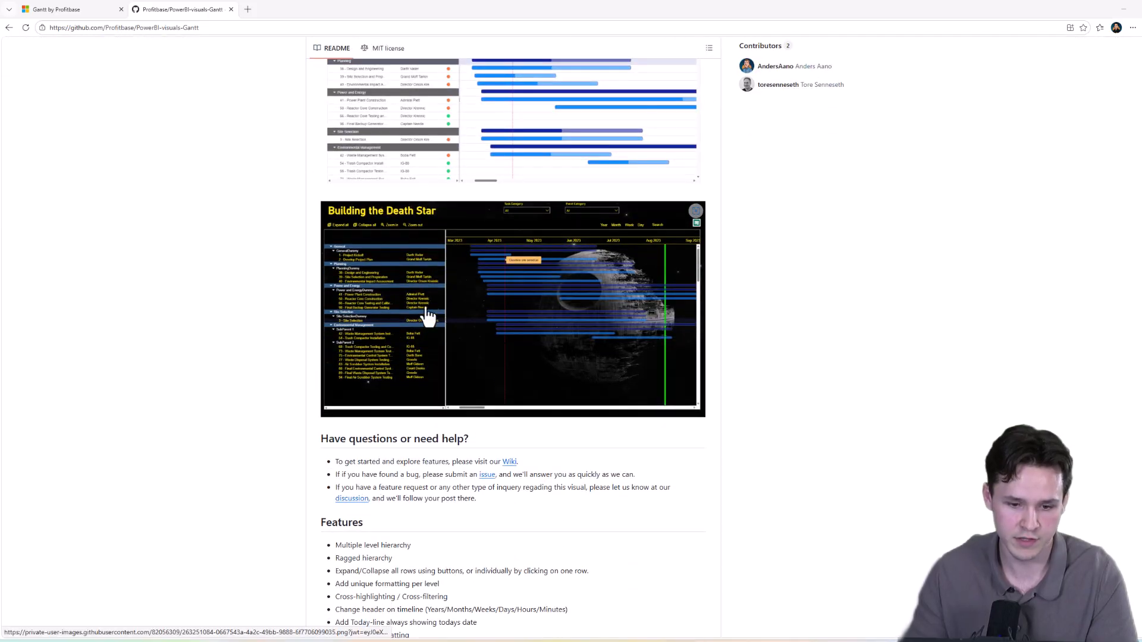
pyautogui.scroll(-14, 366, 389)
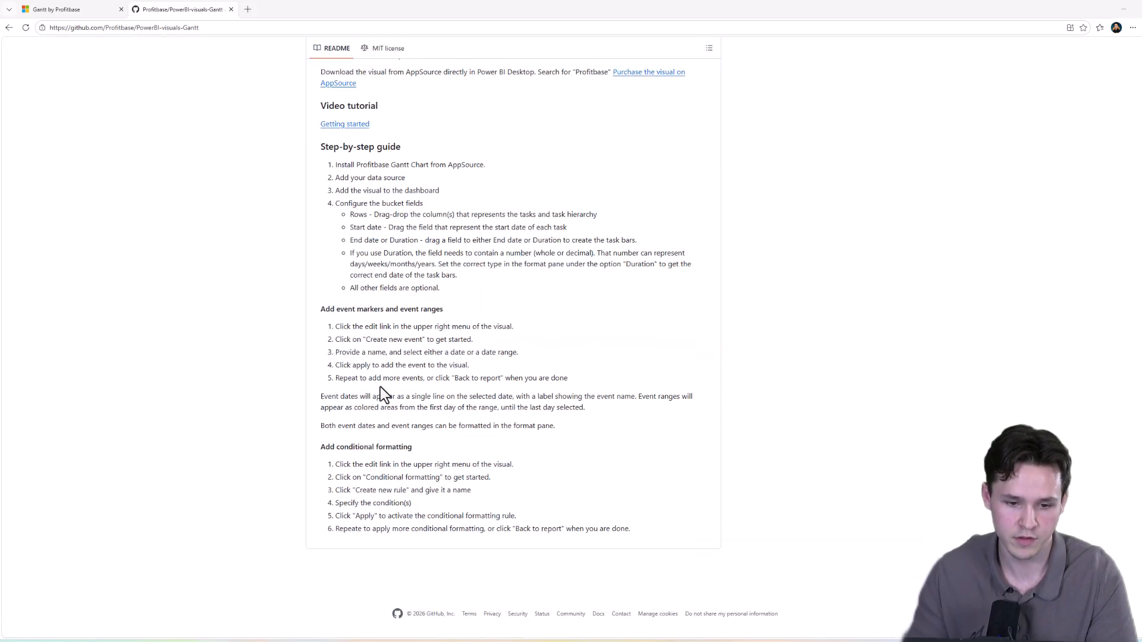
pyautogui.scroll(7, 374, 375)
pyautogui.scroll(12, 369, 364)
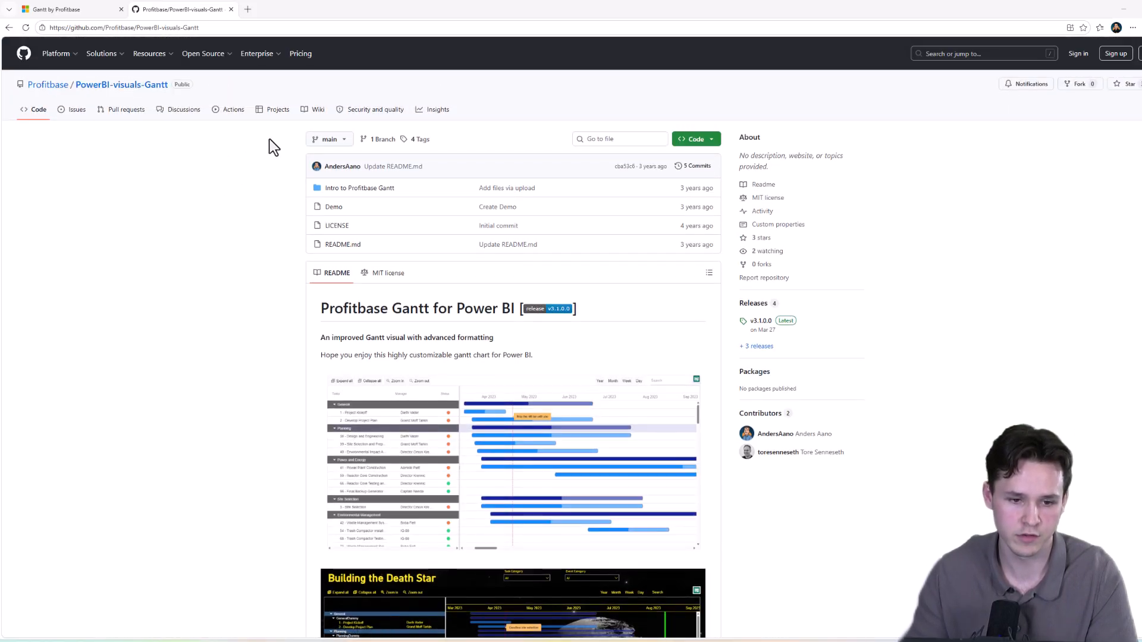
# Step: Open the repository's Wiki to show its table of contents
pyautogui.click(324, 116)
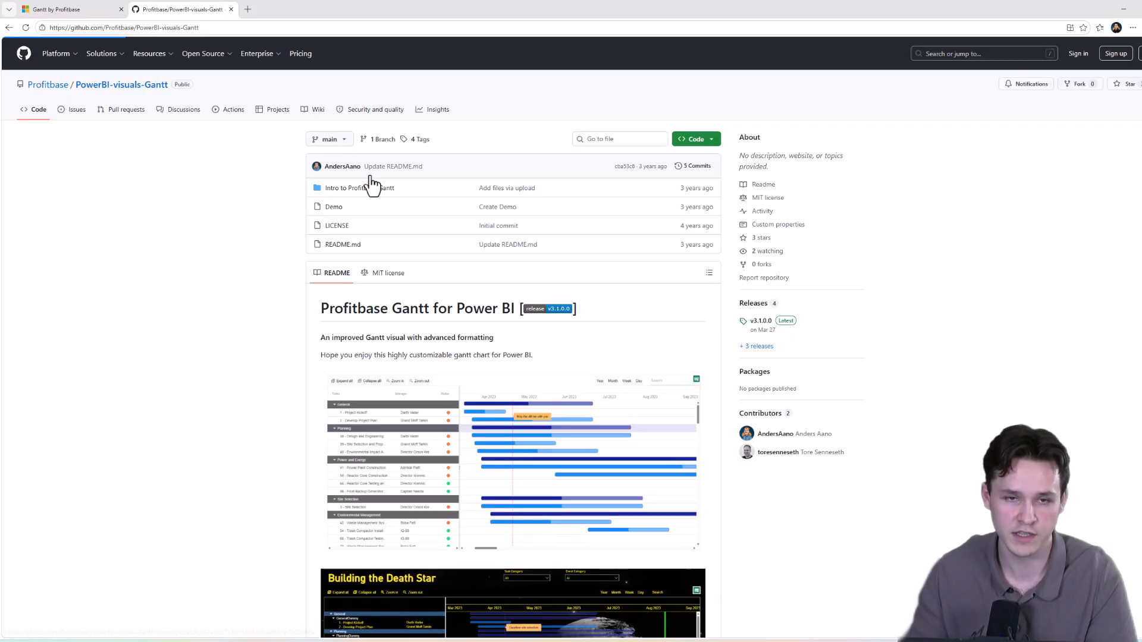
pyautogui.scroll(-3, 490, 348)
pyautogui.scroll(3, 534, 342)
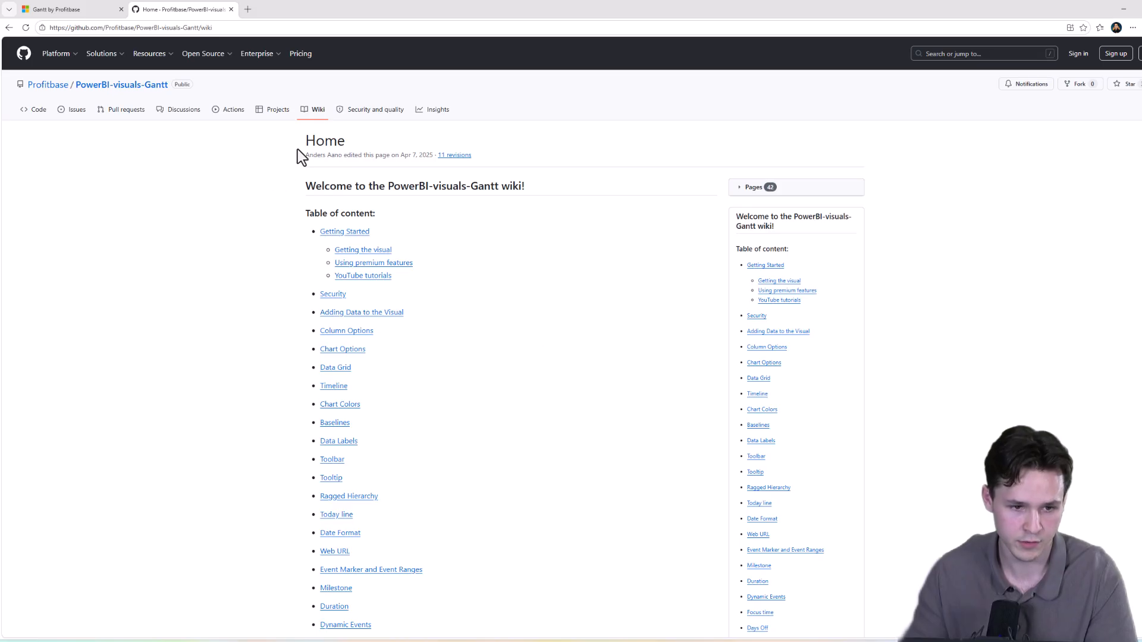
# Step: Open the repository's Issues page
pyautogui.click(78, 118)
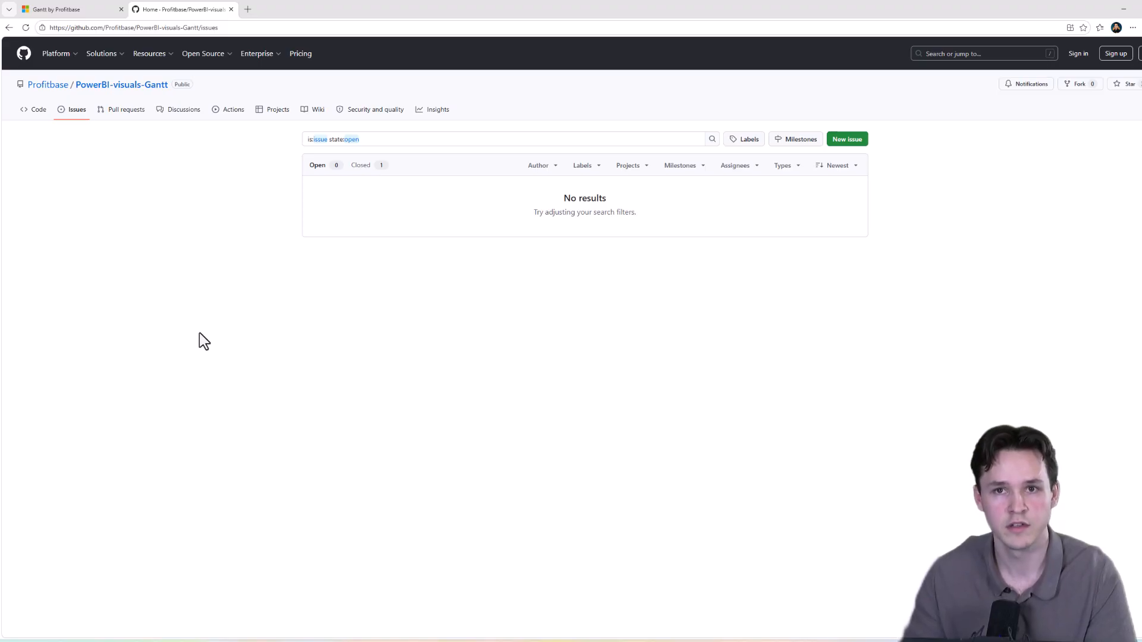
pyautogui.click(182, 111)
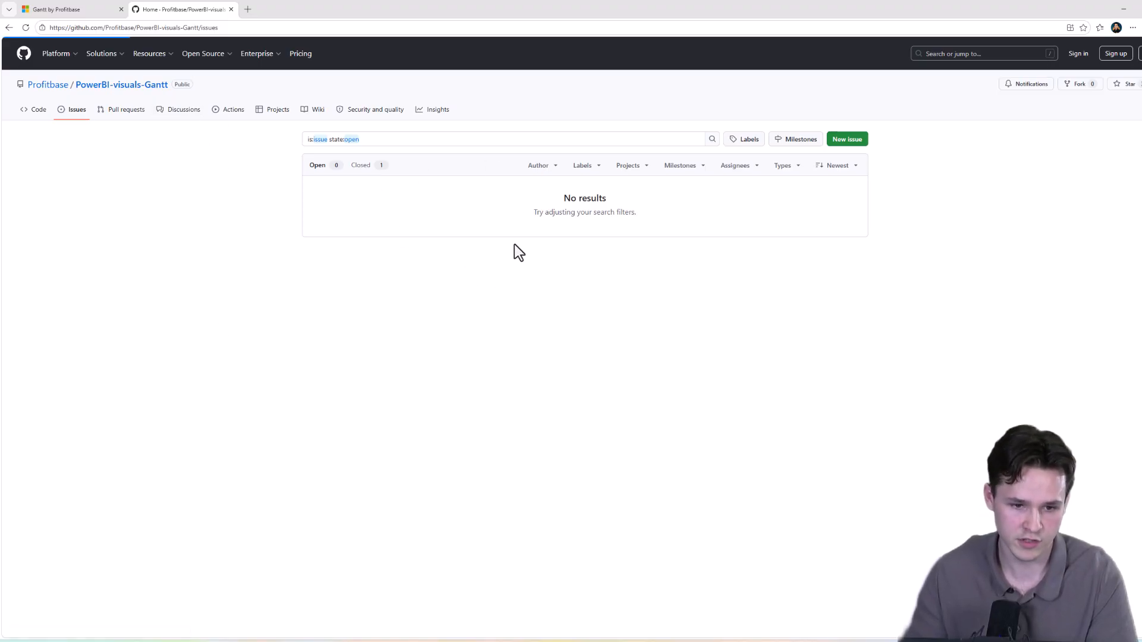